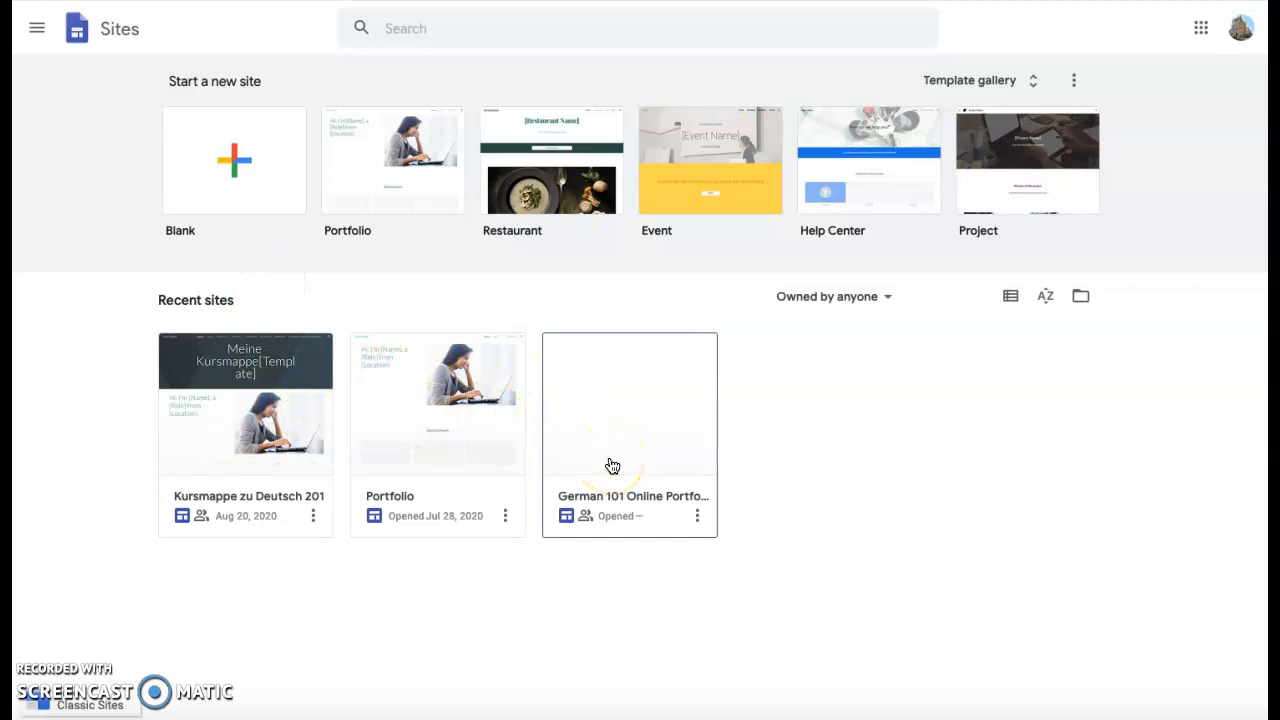
Check the 'Owned by anyone' ownership filter, then open the Kursmappe zu Deutsch 201 site.
{"action": "left_click", "coordinate": [886, 298]}
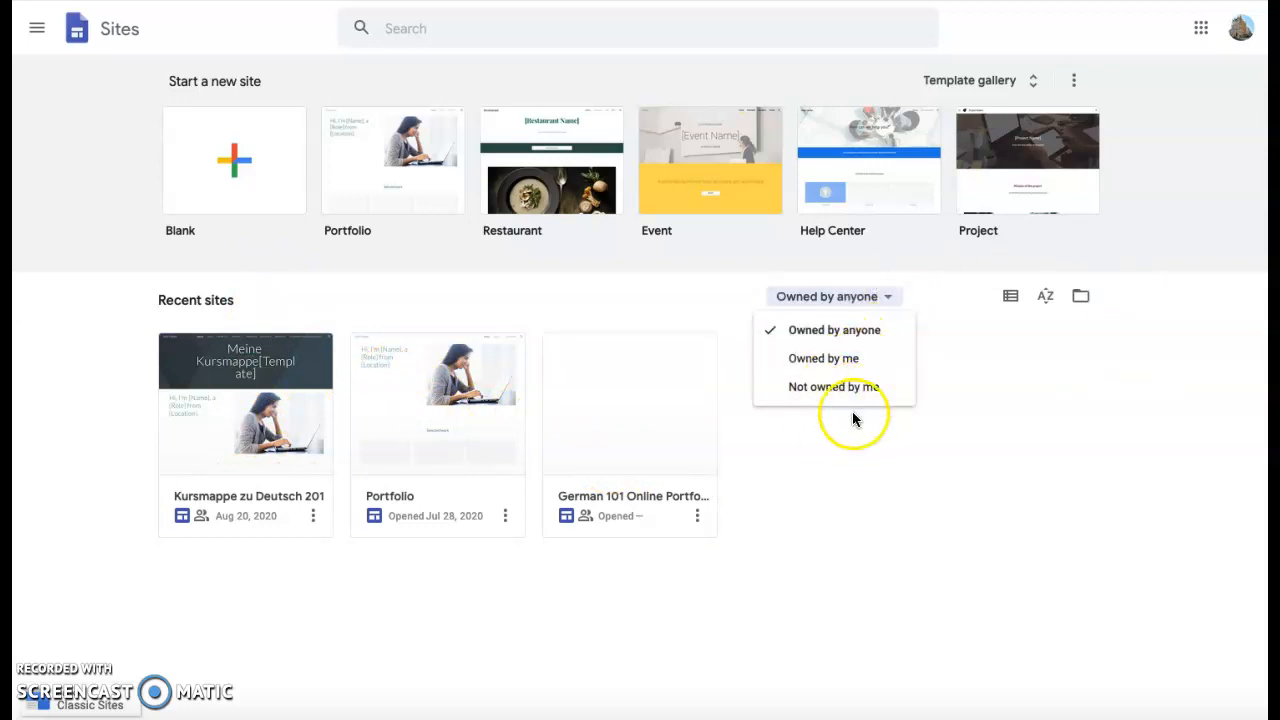
{"action": "left_click", "coordinate": [912, 494]}
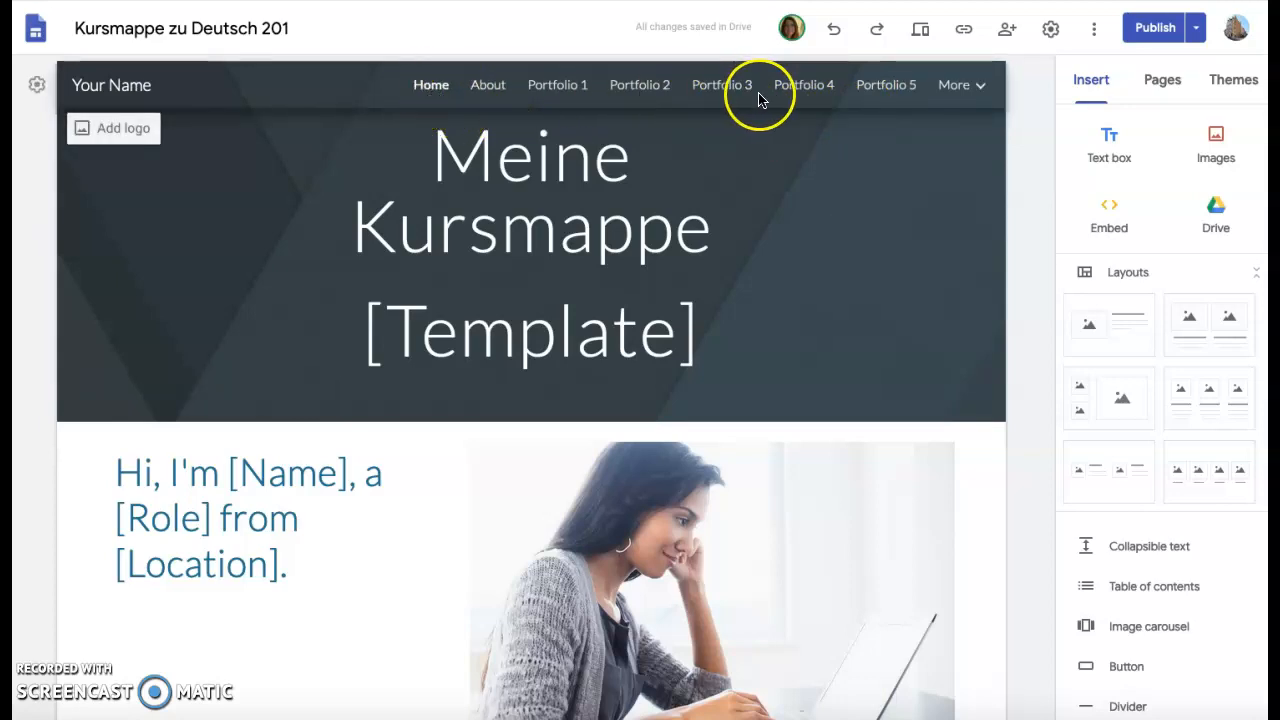
Create a page titled 'Reflection portfolio 1' from the Pages panel.
{"action": "left_click", "coordinate": [984, 90]}
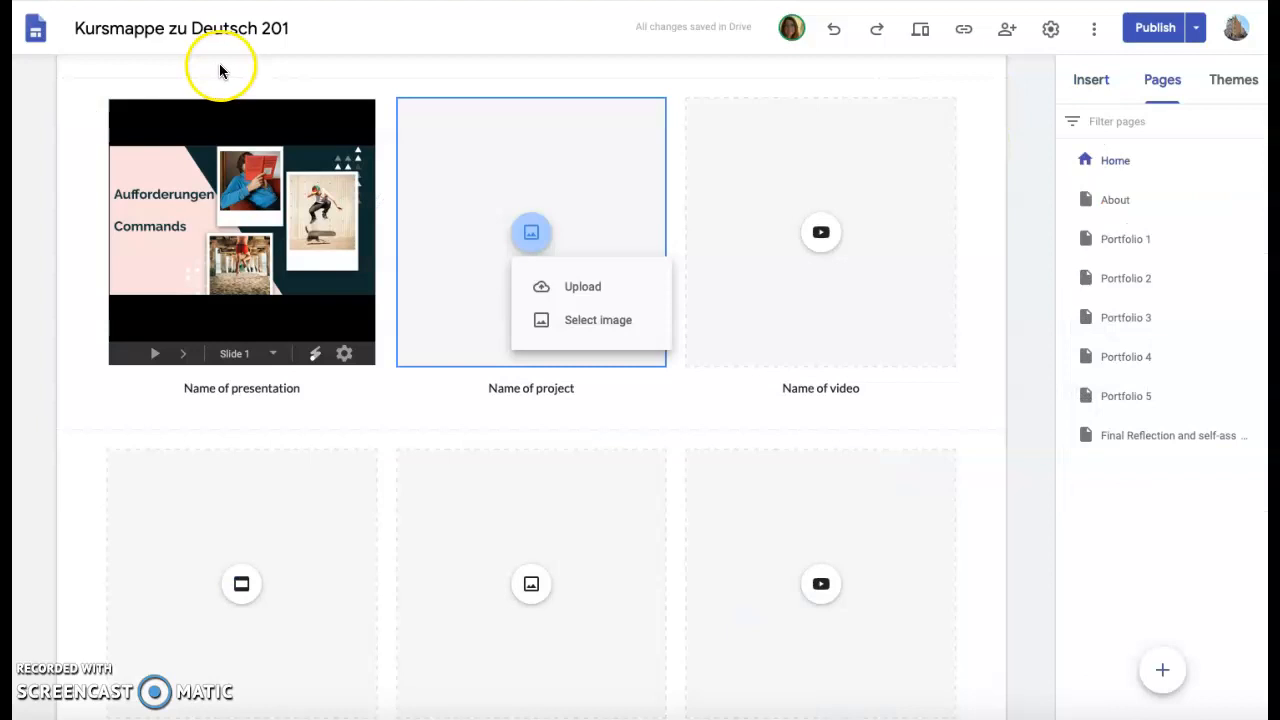
{"action": "scroll", "coordinate": [372, 70], "scroll_direction": "up", "scroll_amount": 10}
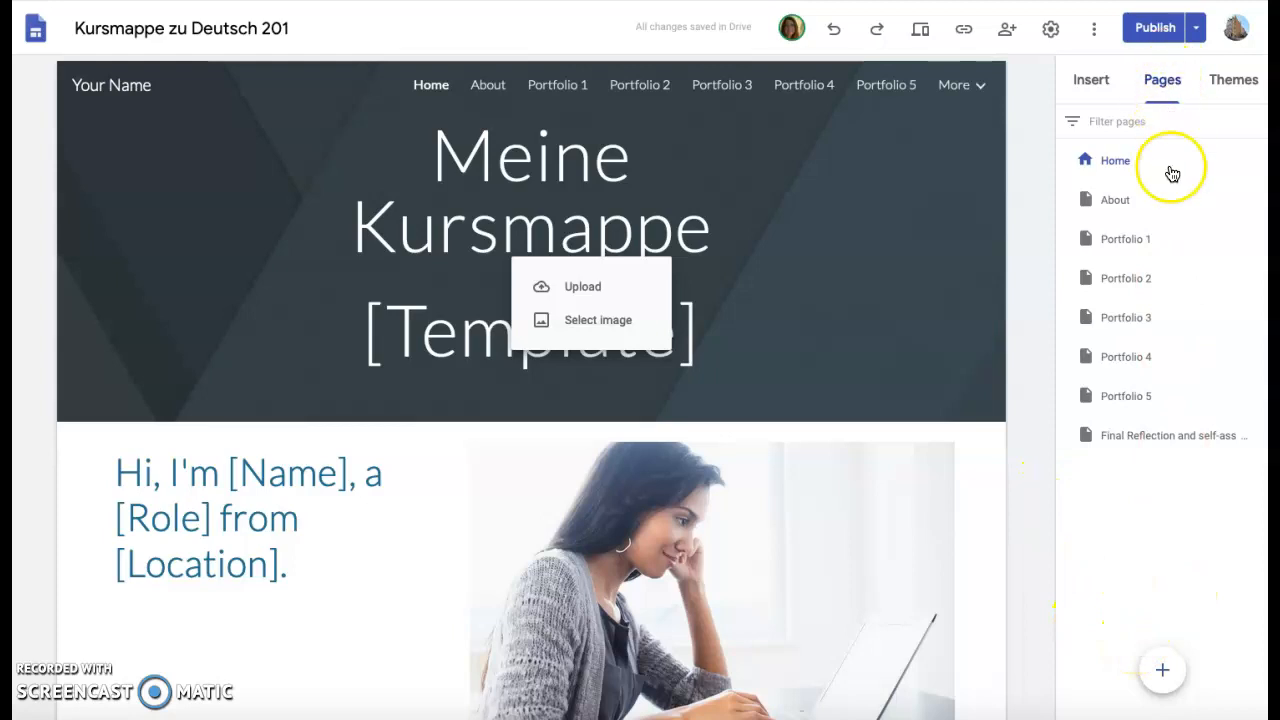
{"action": "left_click", "coordinate": [1163, 671]}
{"action": "left_click", "coordinate": [894, 236]}
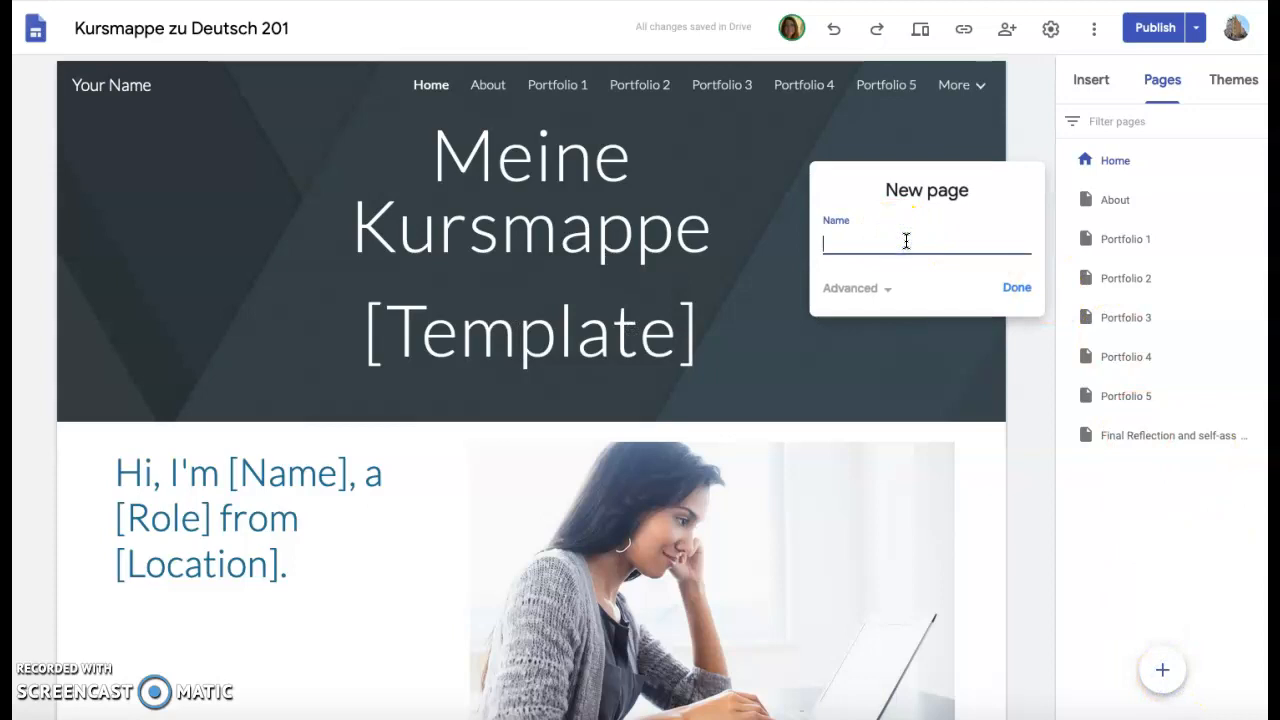
{"action": "type", "text": "Reflection portfolio 1"}
{"action": "left_click", "coordinate": [1014, 289]}
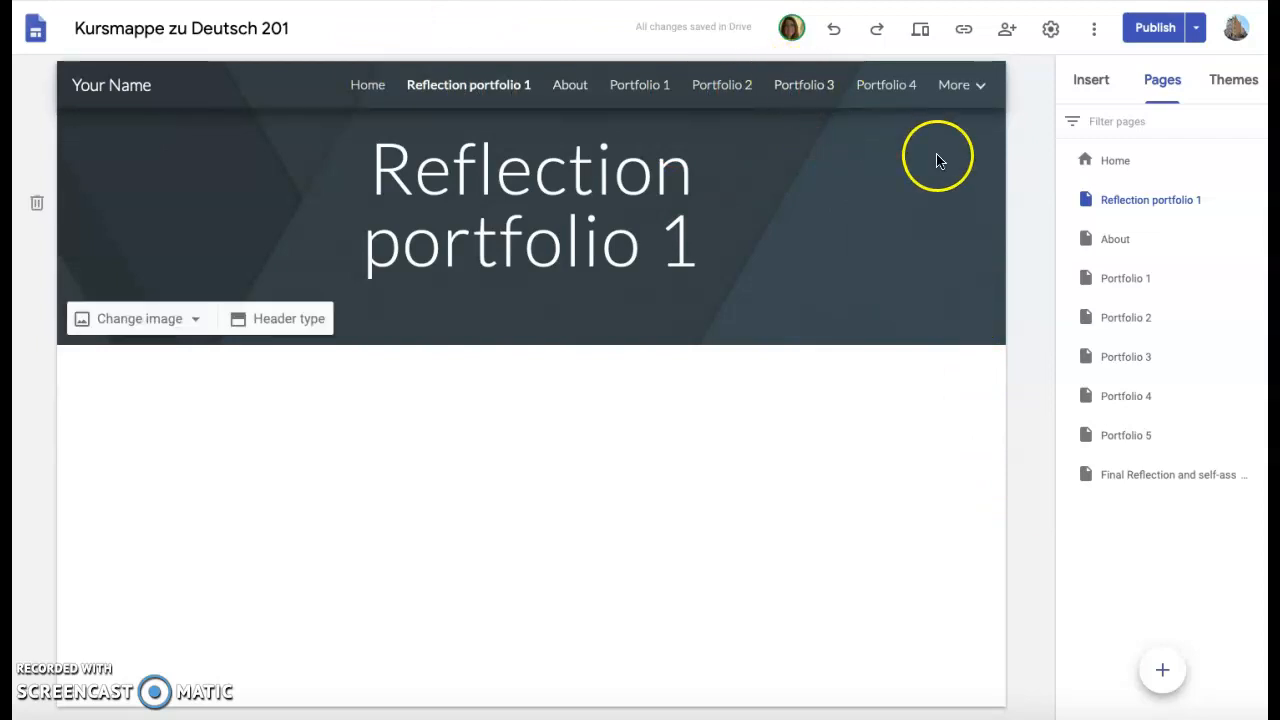
Delete the 'Reflection portfolio 1' page through its options menu.
{"action": "left_click", "coordinate": [1245, 246]}
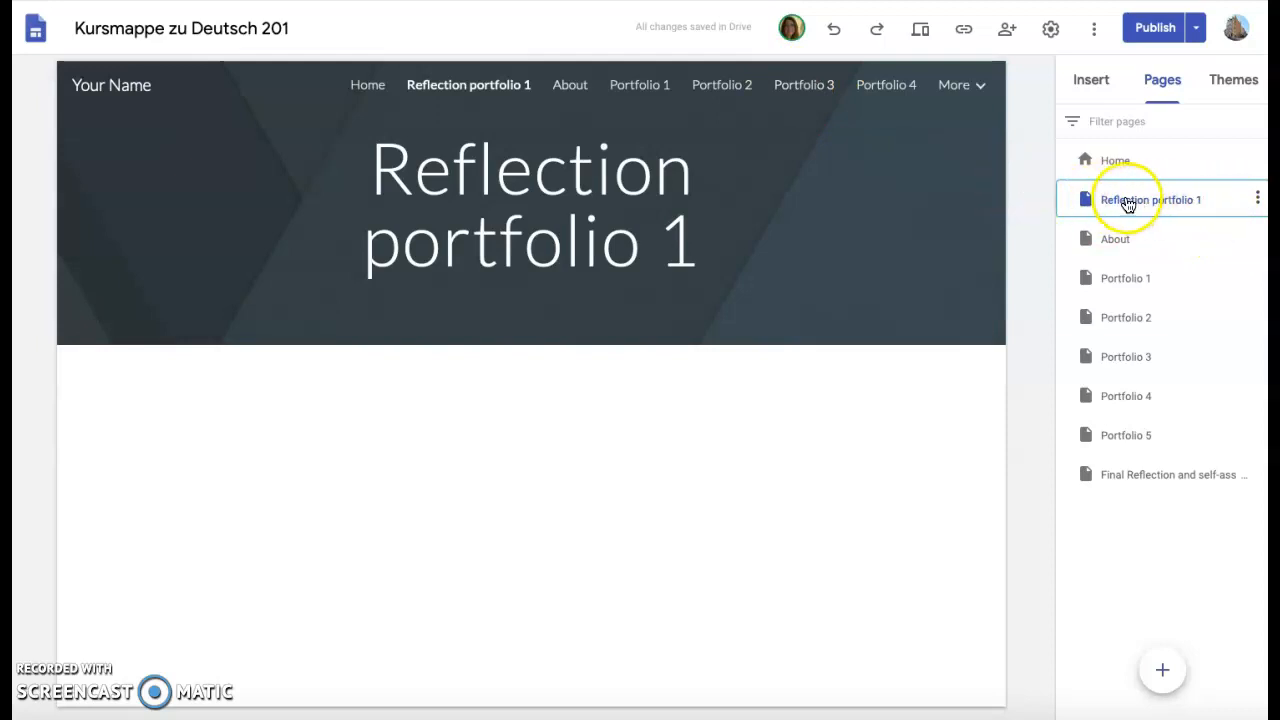
{"action": "left_click", "coordinate": [1256, 201]}
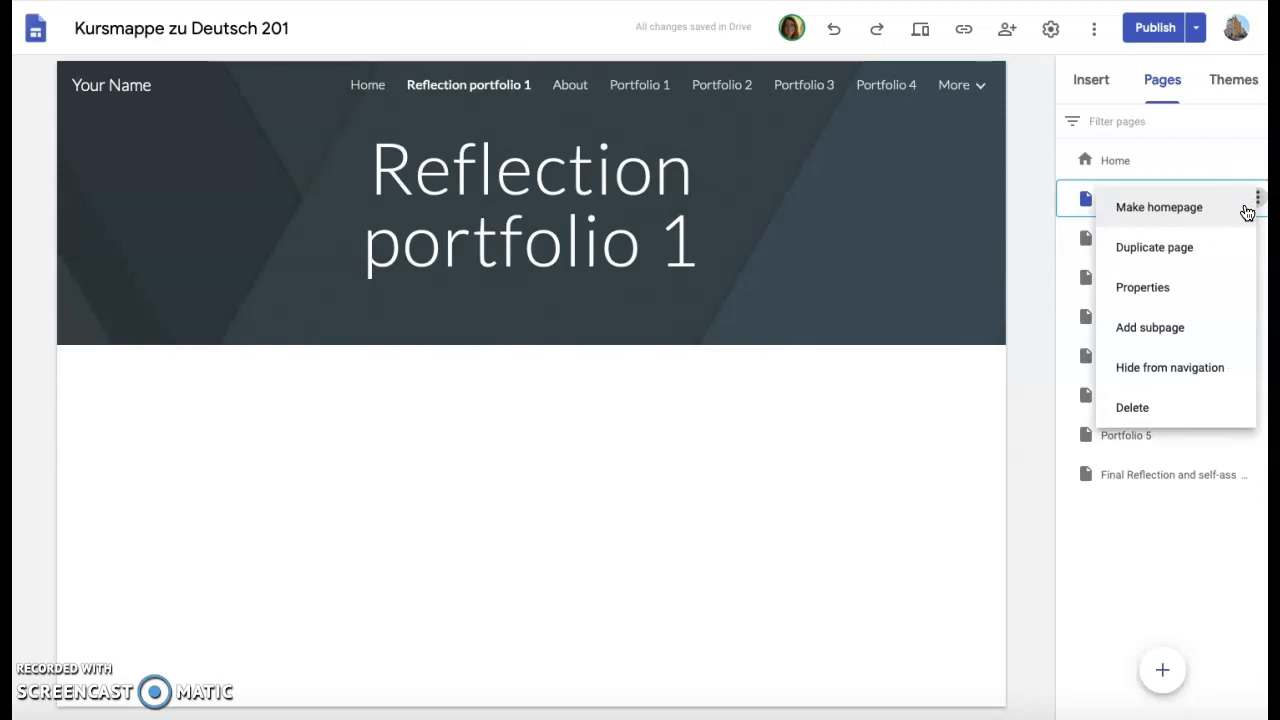
{"action": "left_click", "coordinate": [1207, 240]}
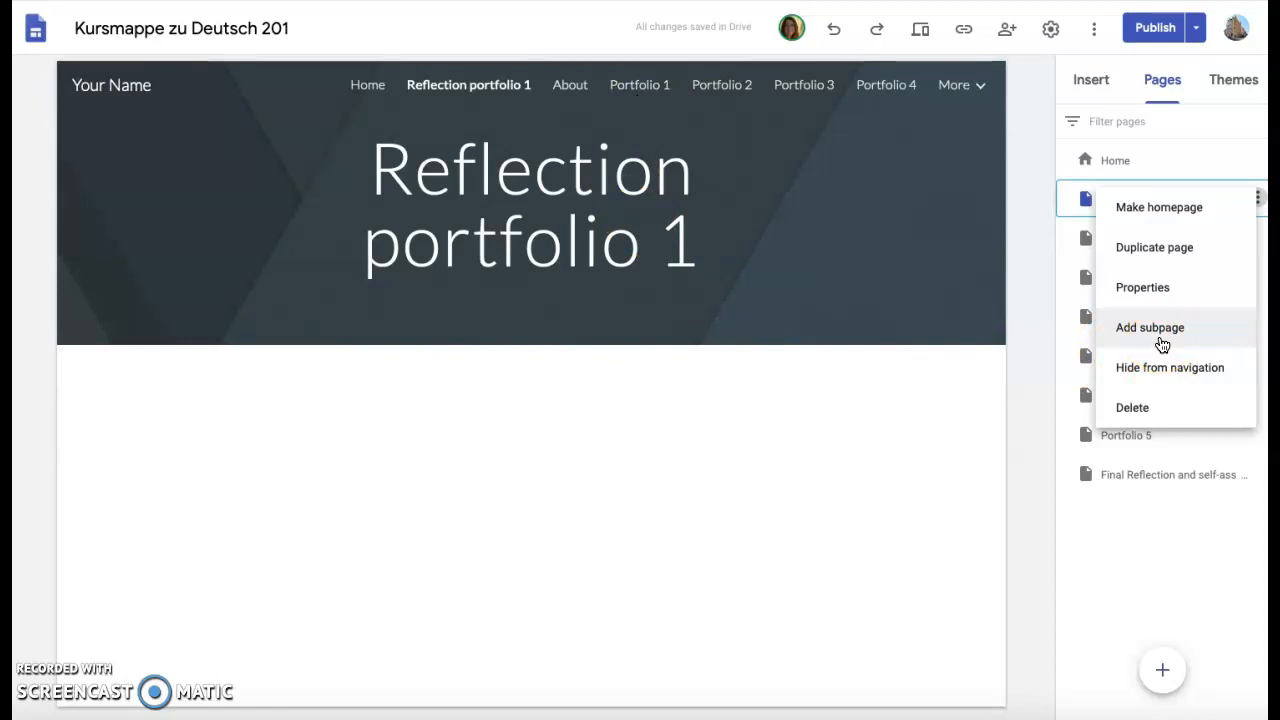
{"action": "left_click", "coordinate": [1120, 407]}
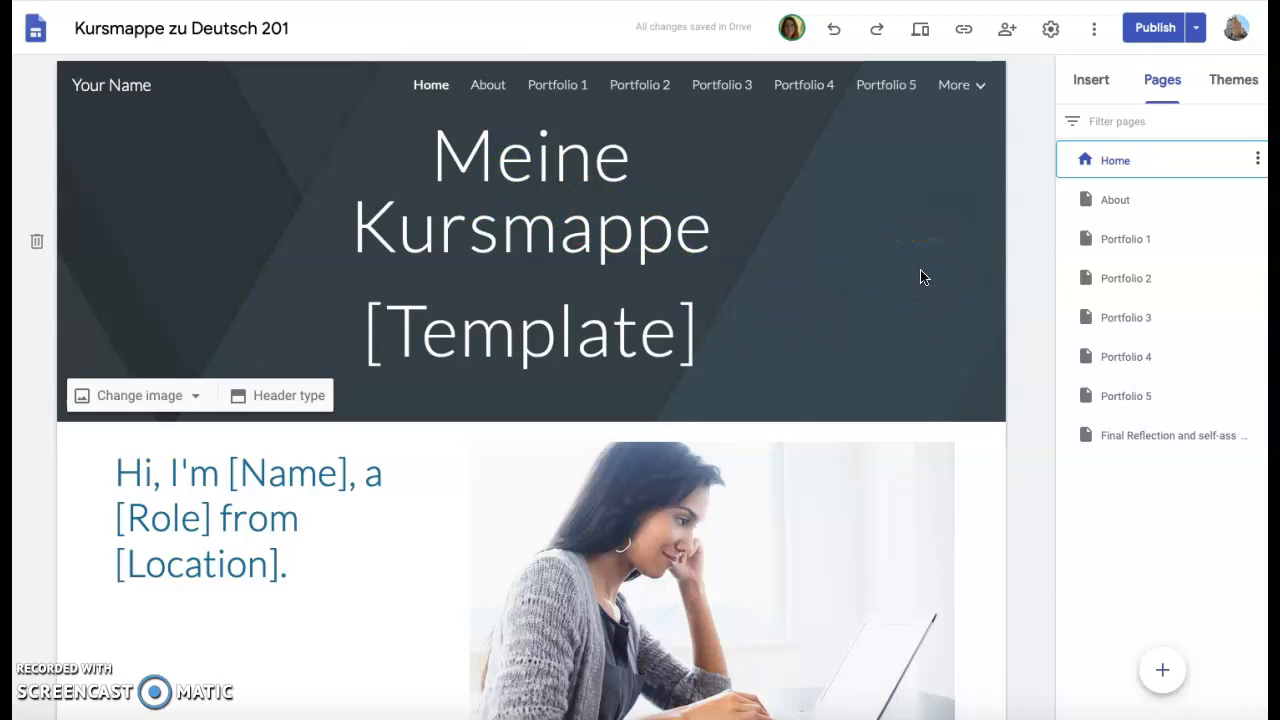
Show the site themes and browse the home page's intro, project card and note to students.
{"action": "left_click", "coordinate": [1233, 84]}
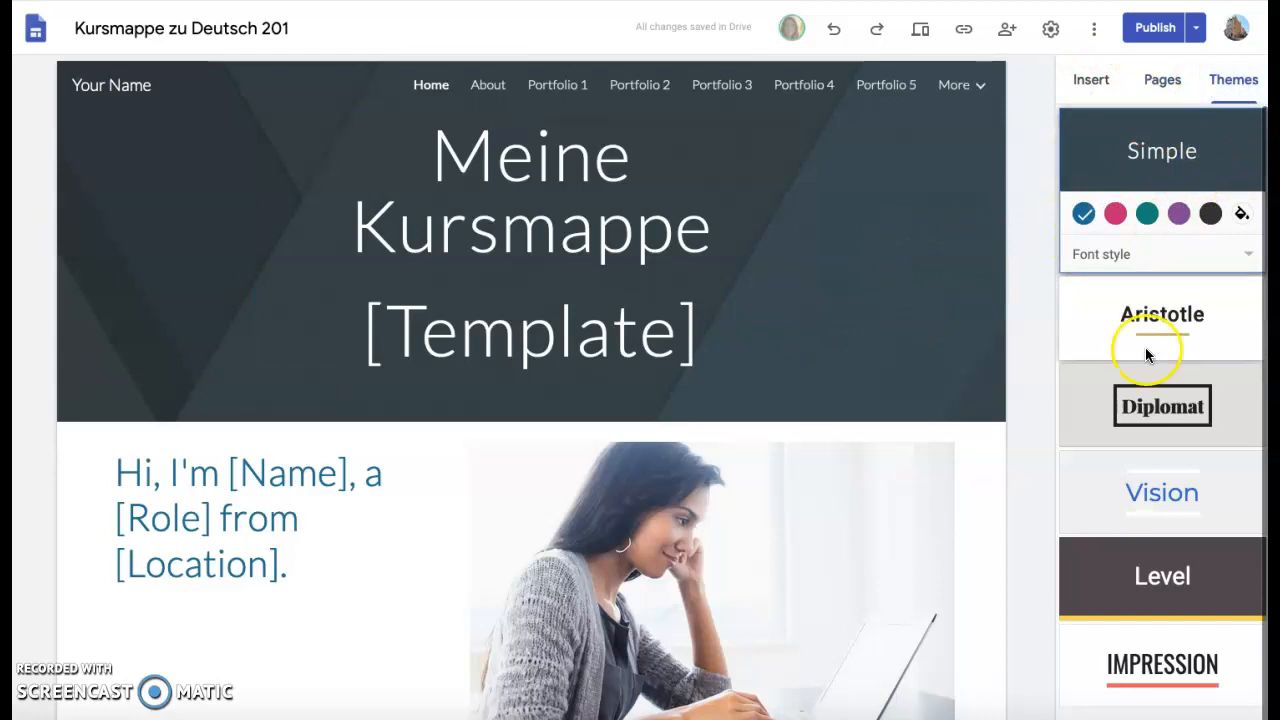
{"action": "scroll", "coordinate": [331, 477], "scroll_direction": "down", "scroll_amount": 2}
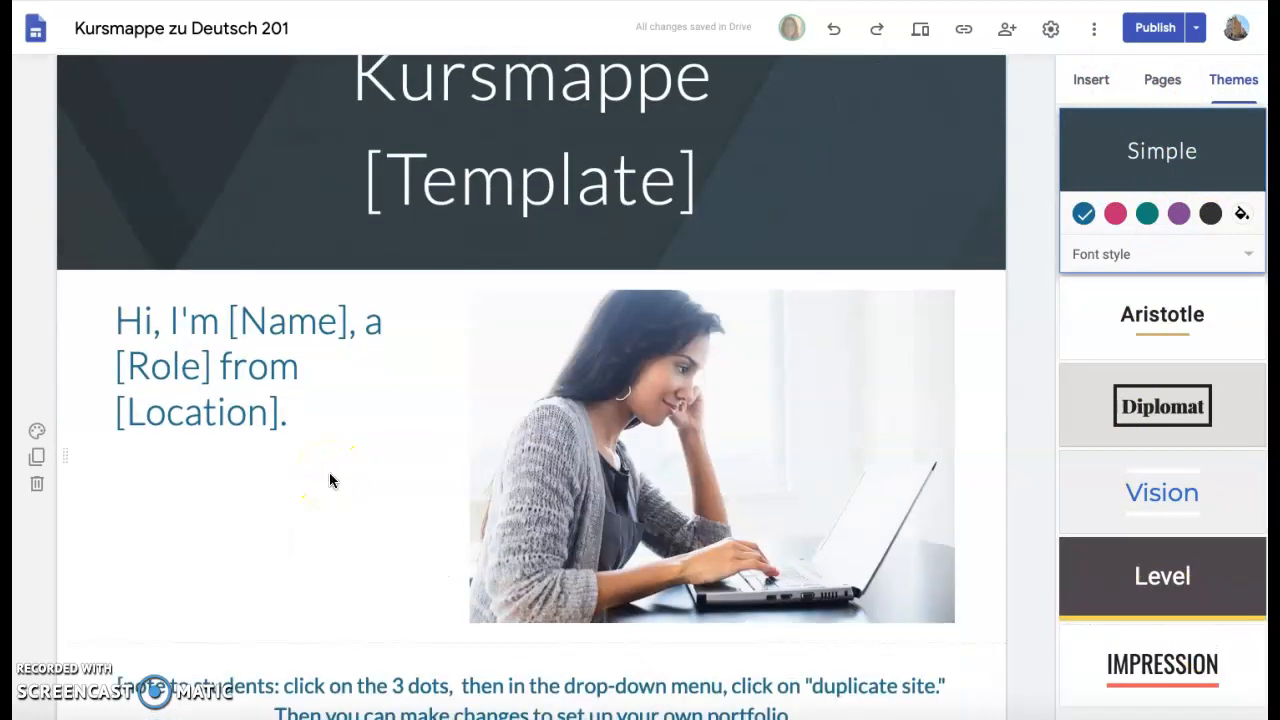
{"action": "scroll", "coordinate": [330, 474], "scroll_direction": "down", "scroll_amount": 1}
{"action": "scroll", "coordinate": [329, 472], "scroll_direction": "down", "scroll_amount": 1}
{"action": "left_click", "coordinate": [335, 305]}
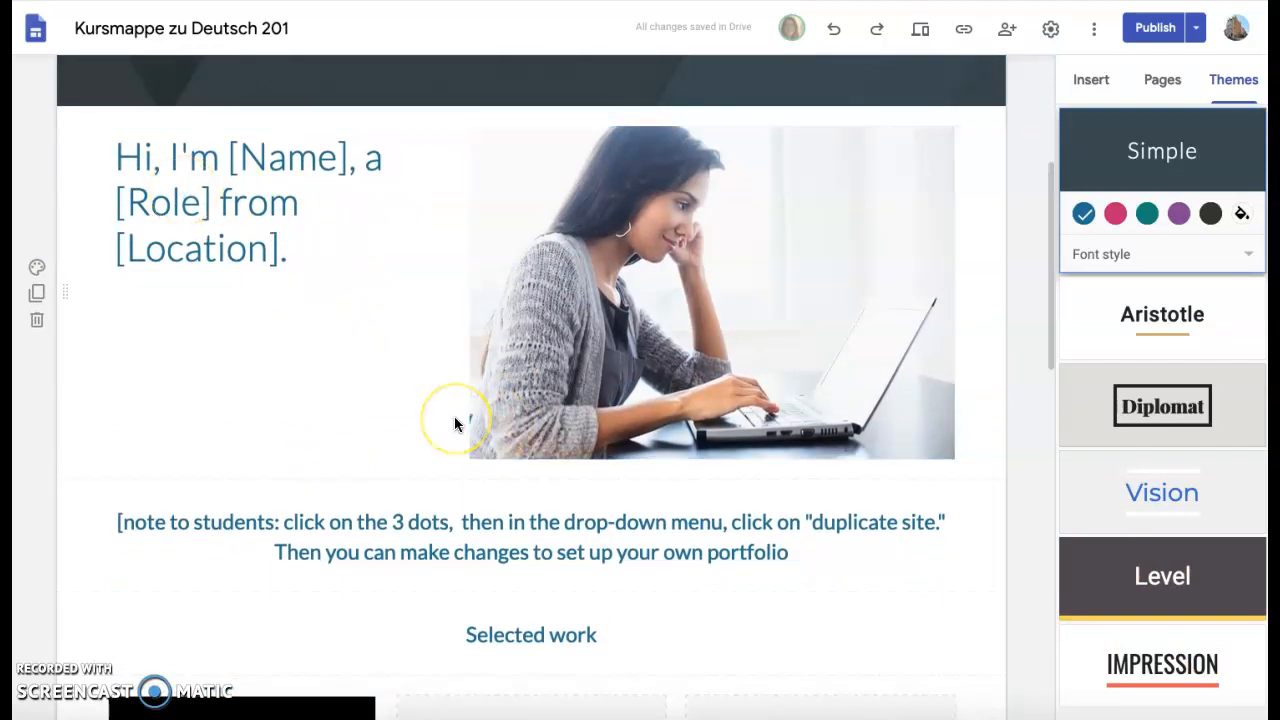
{"action": "scroll", "coordinate": [454, 424], "scroll_direction": "down", "scroll_amount": 4}
{"action": "scroll", "coordinate": [454, 424], "scroll_direction": "down", "scroll_amount": 1}
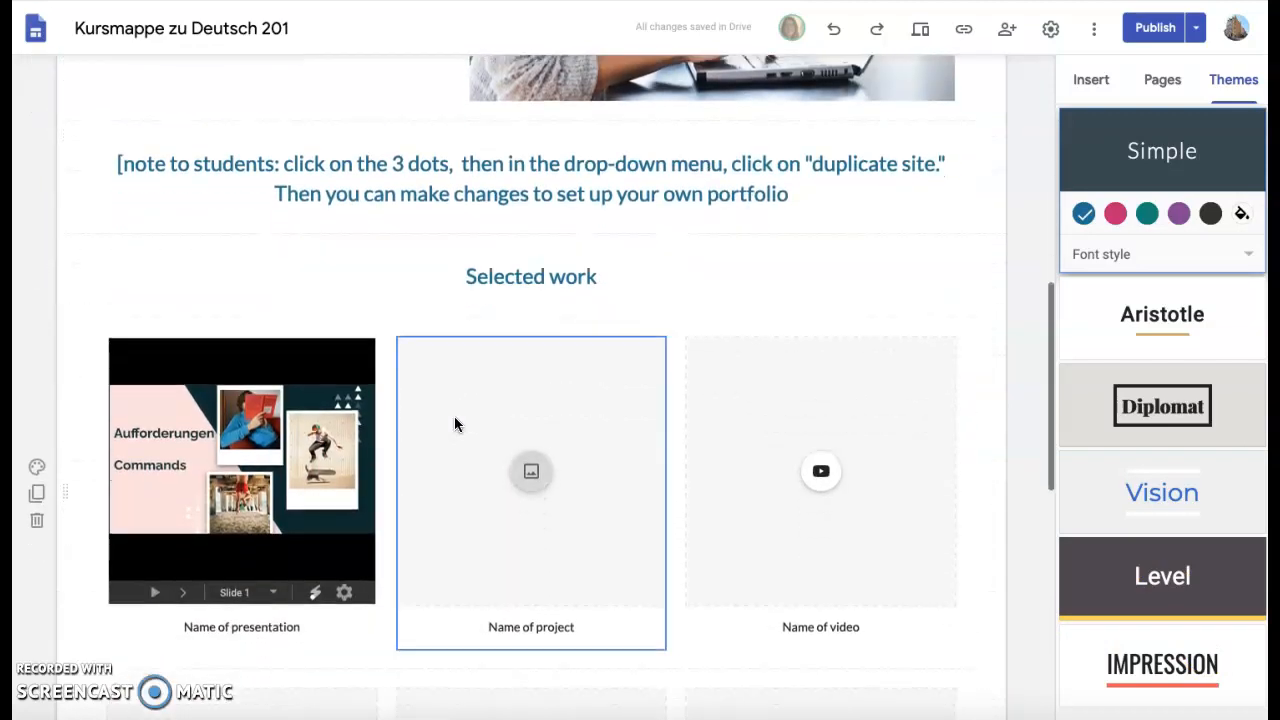
{"action": "left_click", "coordinate": [594, 374]}
{"action": "left_click", "coordinate": [815, 162]}
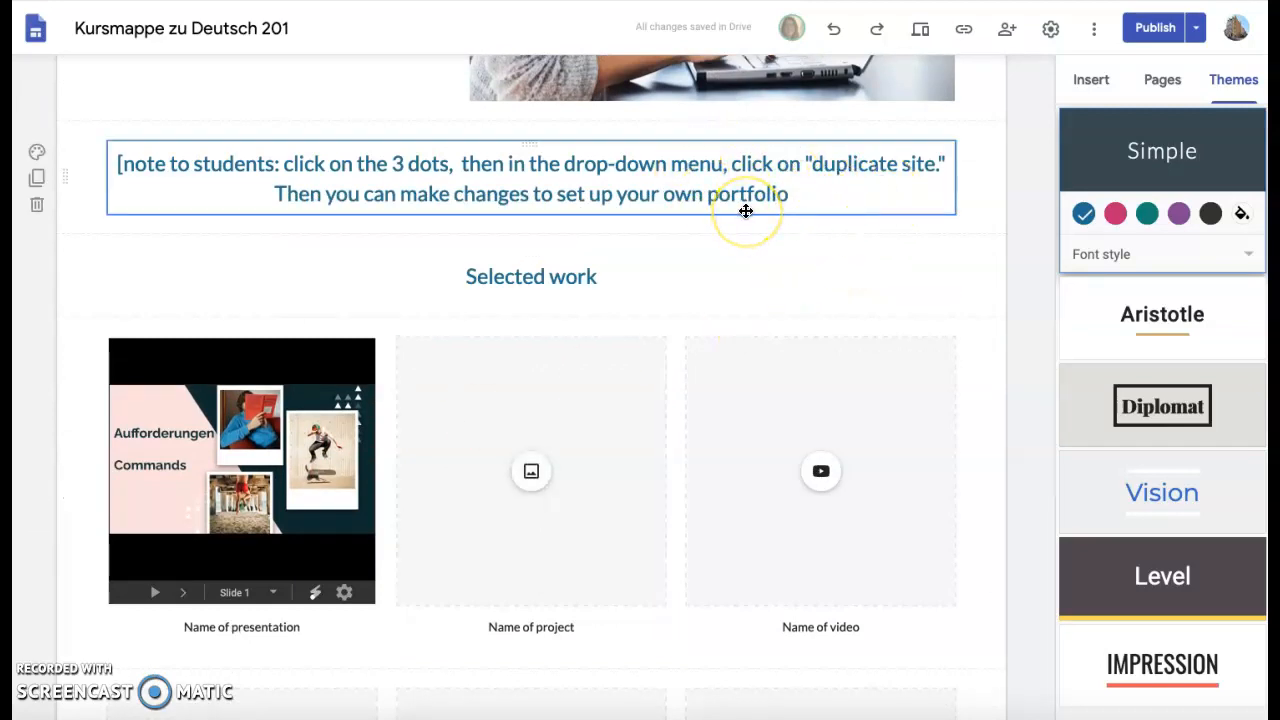
{"action": "left_click", "coordinate": [994, 239]}
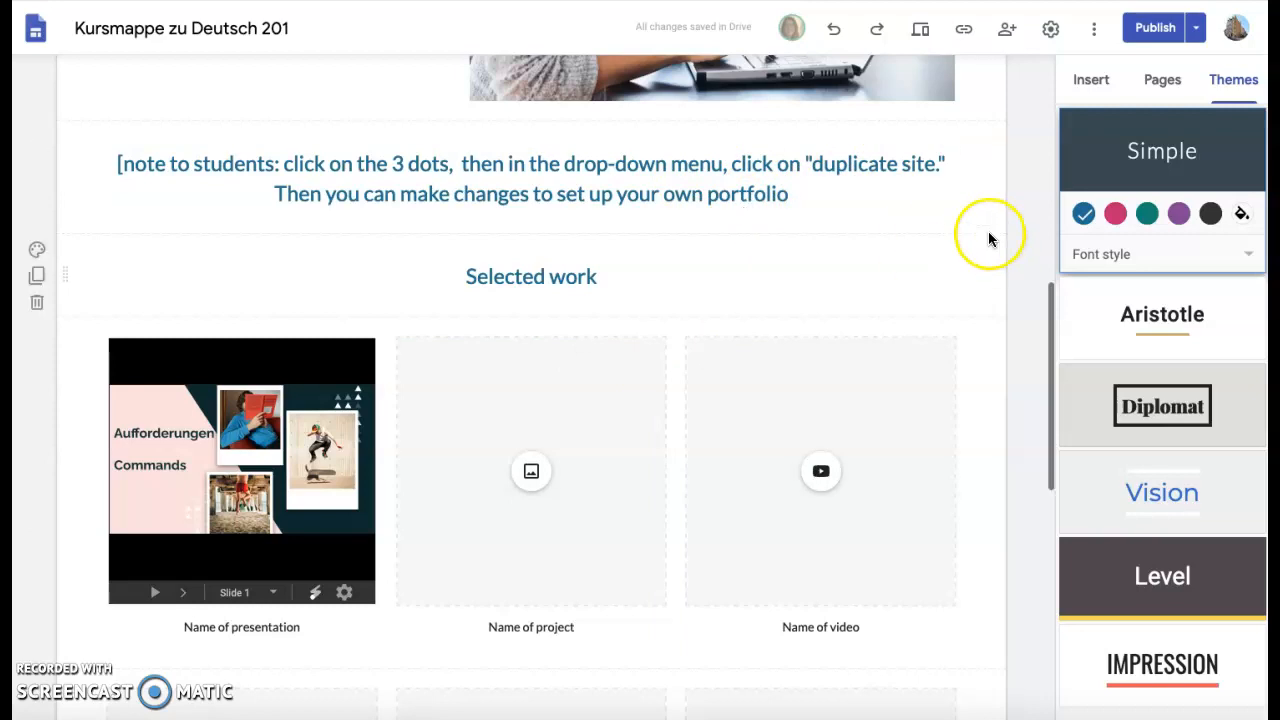
{"action": "left_click", "coordinate": [925, 211]}
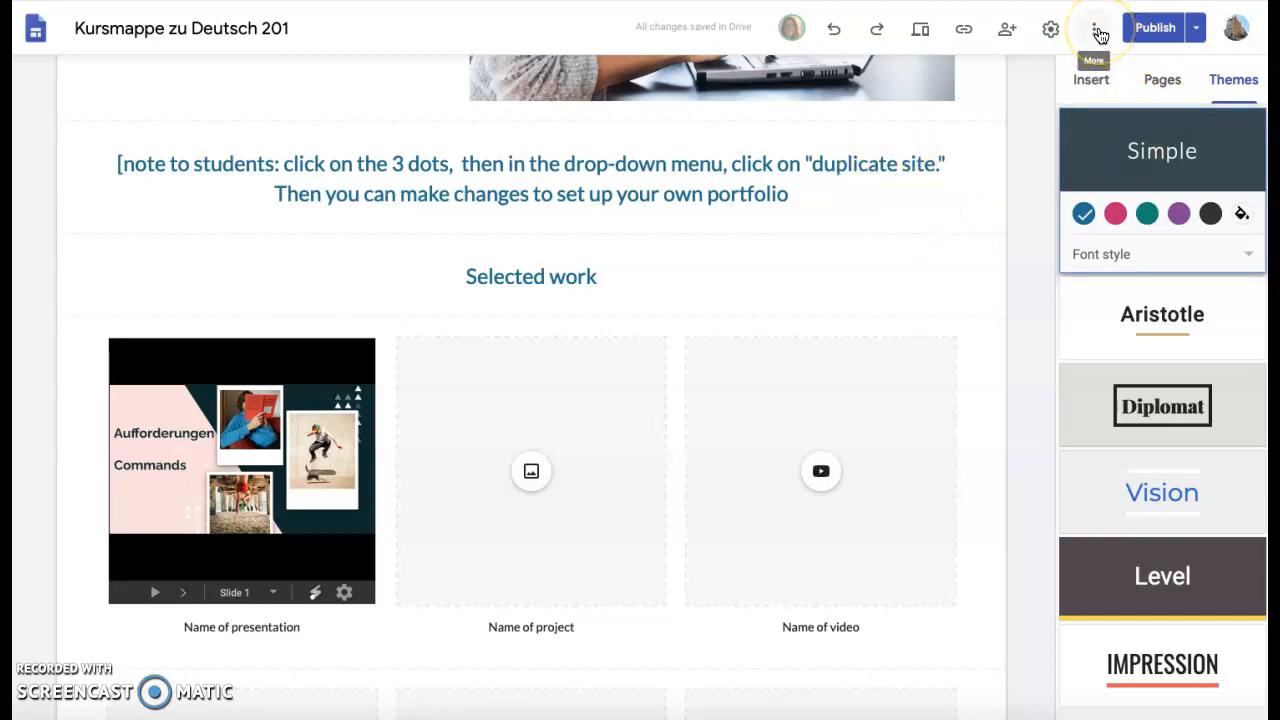
Scroll to the Selected work gallery and bring up the Insert options.
{"action": "left_click", "coordinate": [1008, 30]}
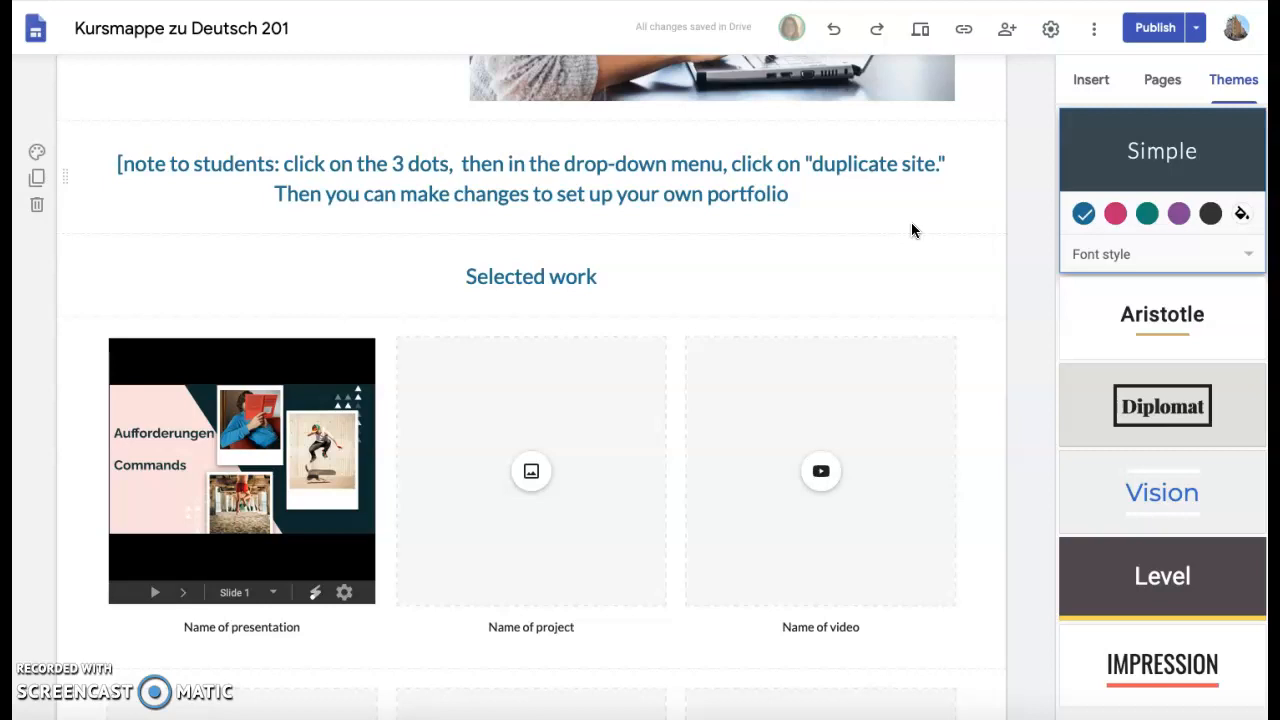
{"action": "scroll", "coordinate": [911, 230], "scroll_direction": "down", "scroll_amount": 3}
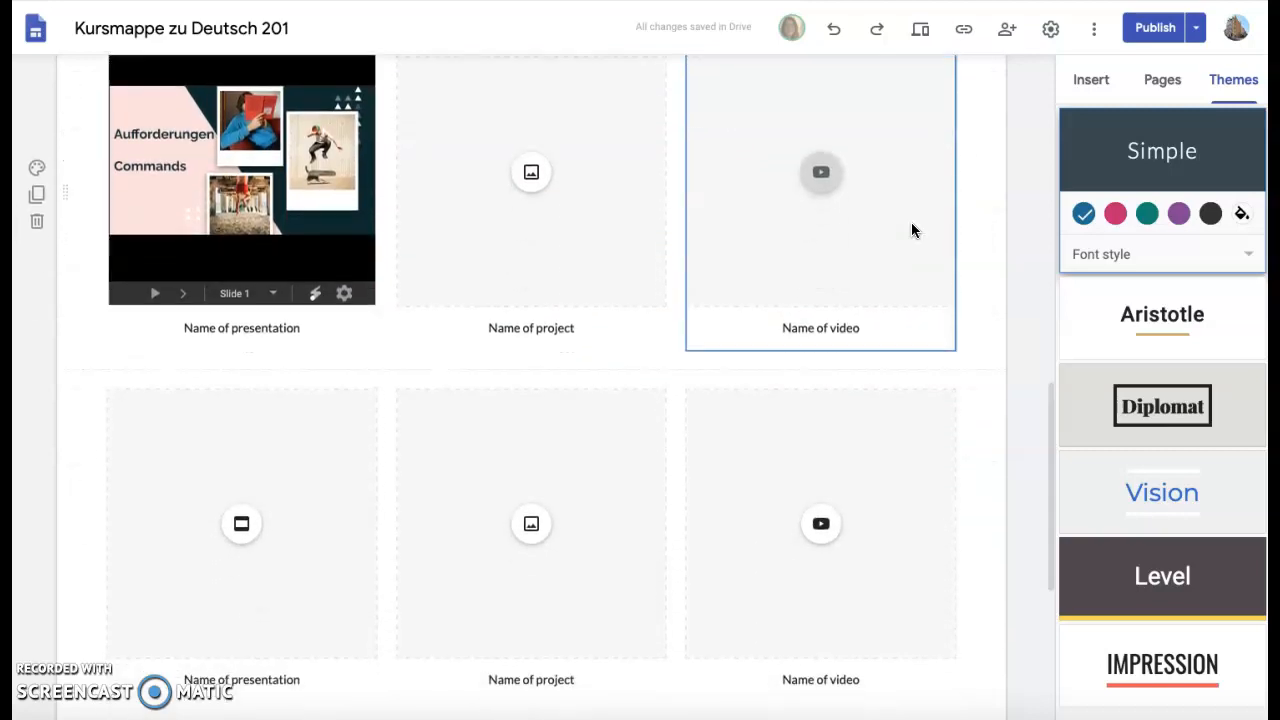
{"action": "scroll", "coordinate": [911, 230], "scroll_direction": "down", "scroll_amount": 1}
{"action": "left_click", "coordinate": [671, 268]}
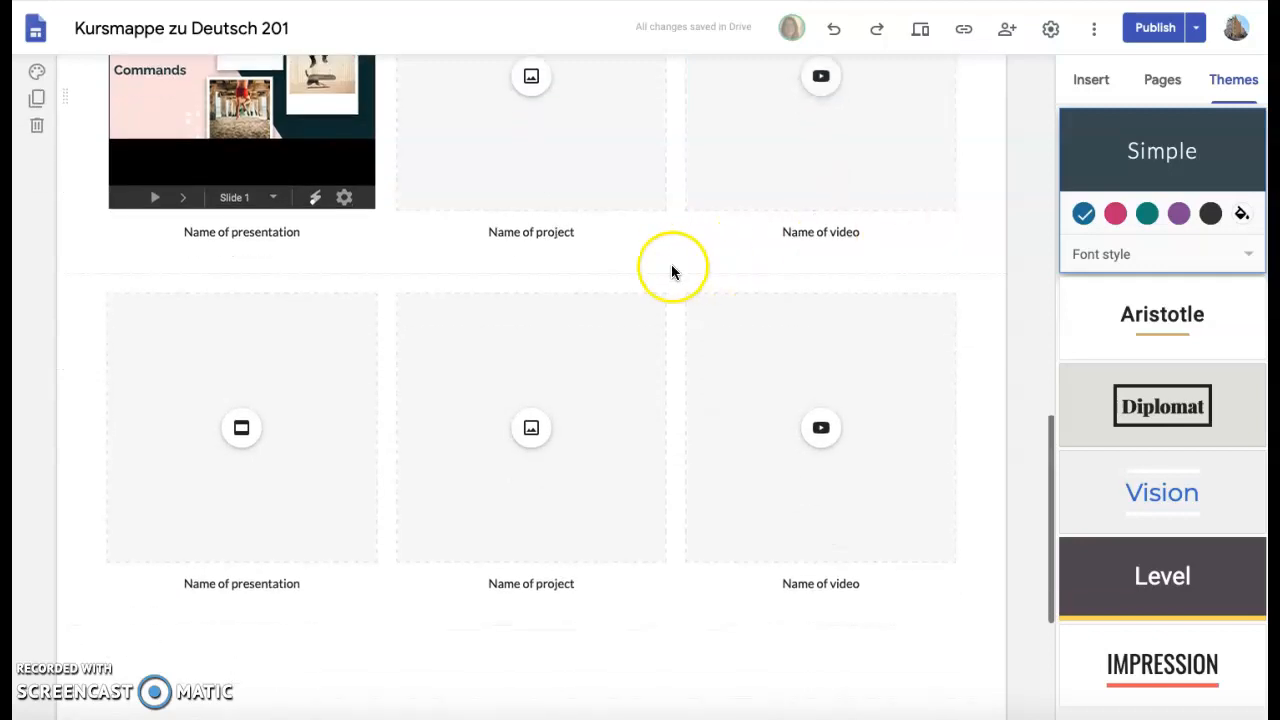
{"action": "scroll", "coordinate": [671, 268], "scroll_direction": "up", "scroll_amount": 3}
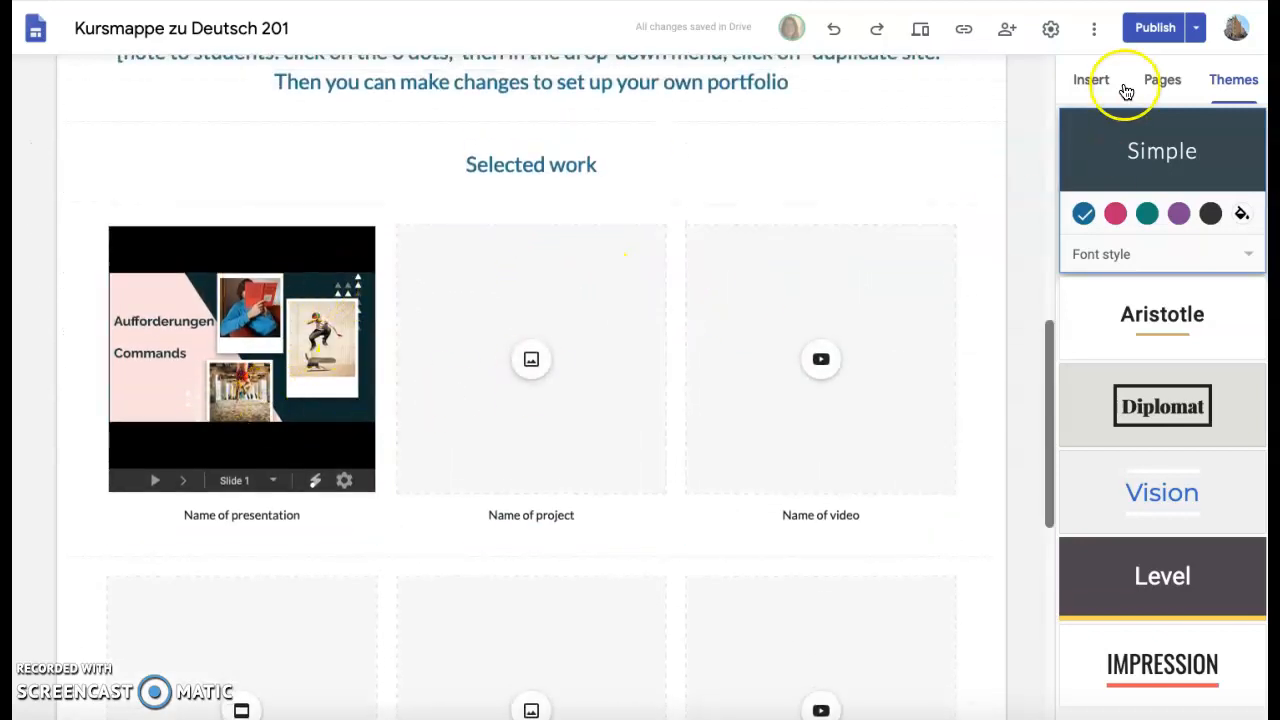
{"action": "left_click", "coordinate": [1090, 80]}
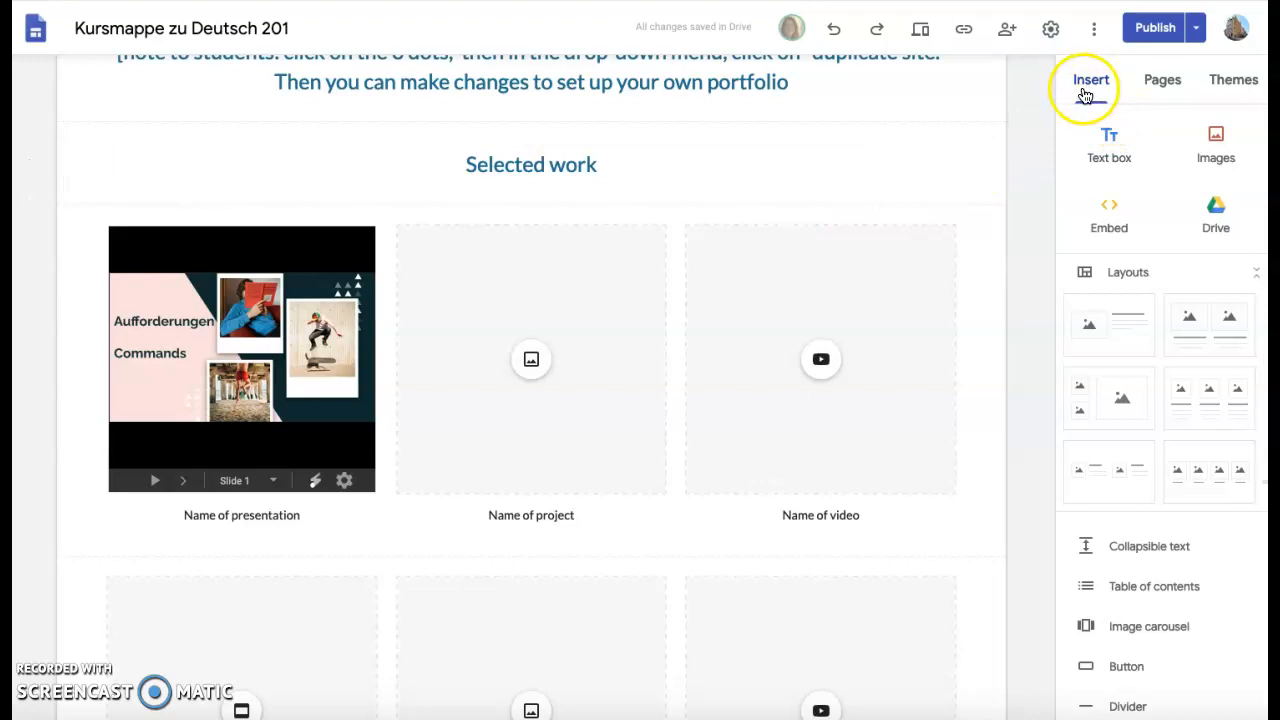
{"action": "scroll", "coordinate": [580, 466], "scroll_direction": "down", "scroll_amount": 1}
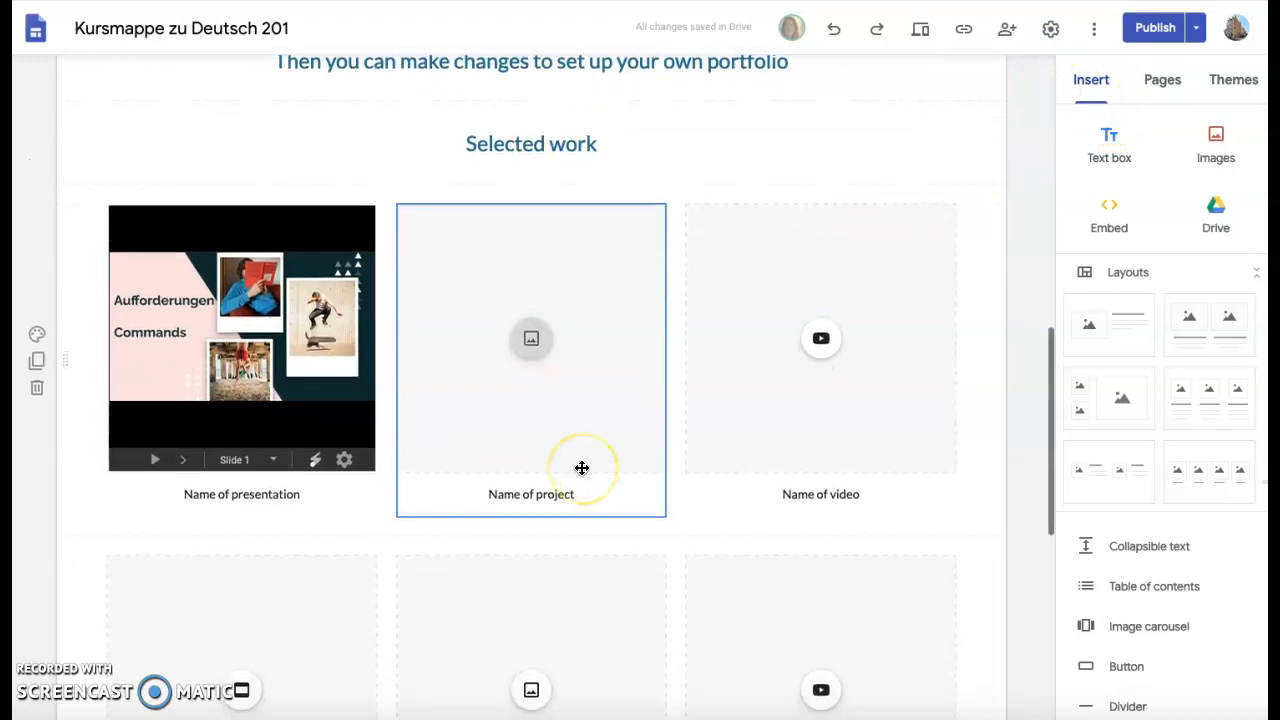
{"action": "scroll", "coordinate": [582, 467], "scroll_direction": "down", "scroll_amount": 1}
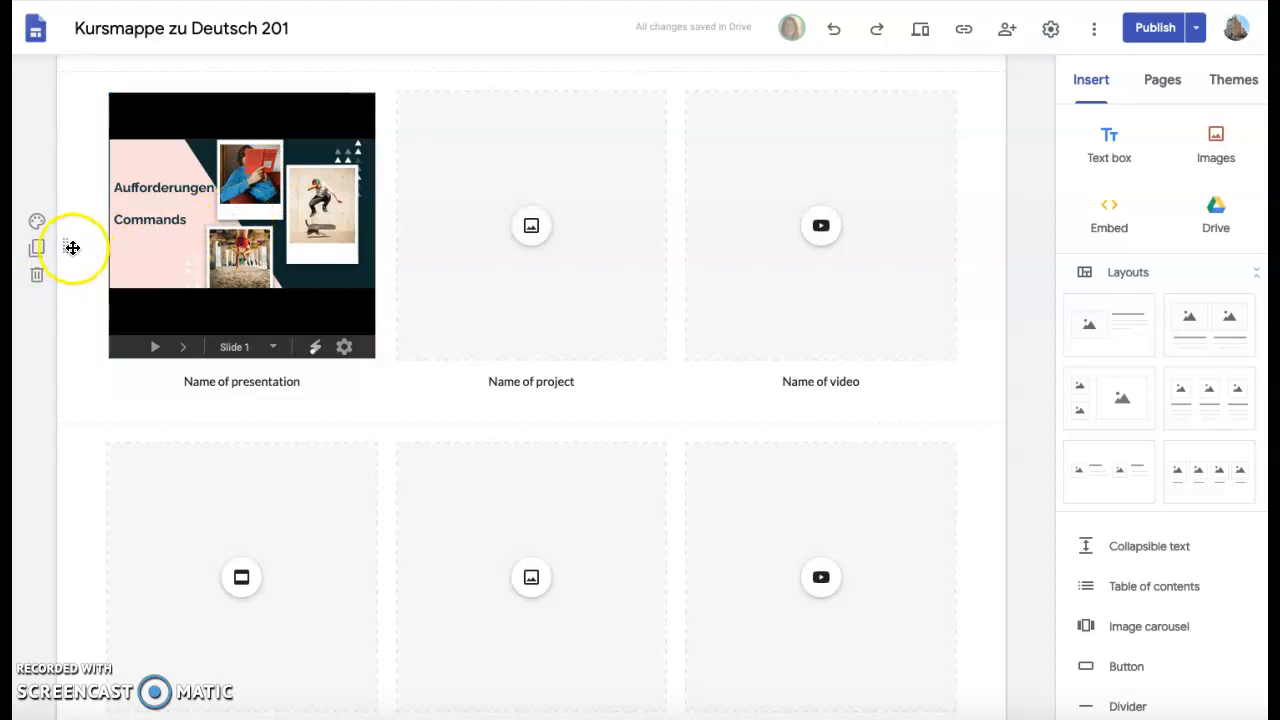
{"action": "left_click_drag", "start_coordinate": [68, 246], "coordinate": [77, 217]}
{"action": "scroll", "coordinate": [395, 241], "scroll_direction": "up", "scroll_amount": 2}
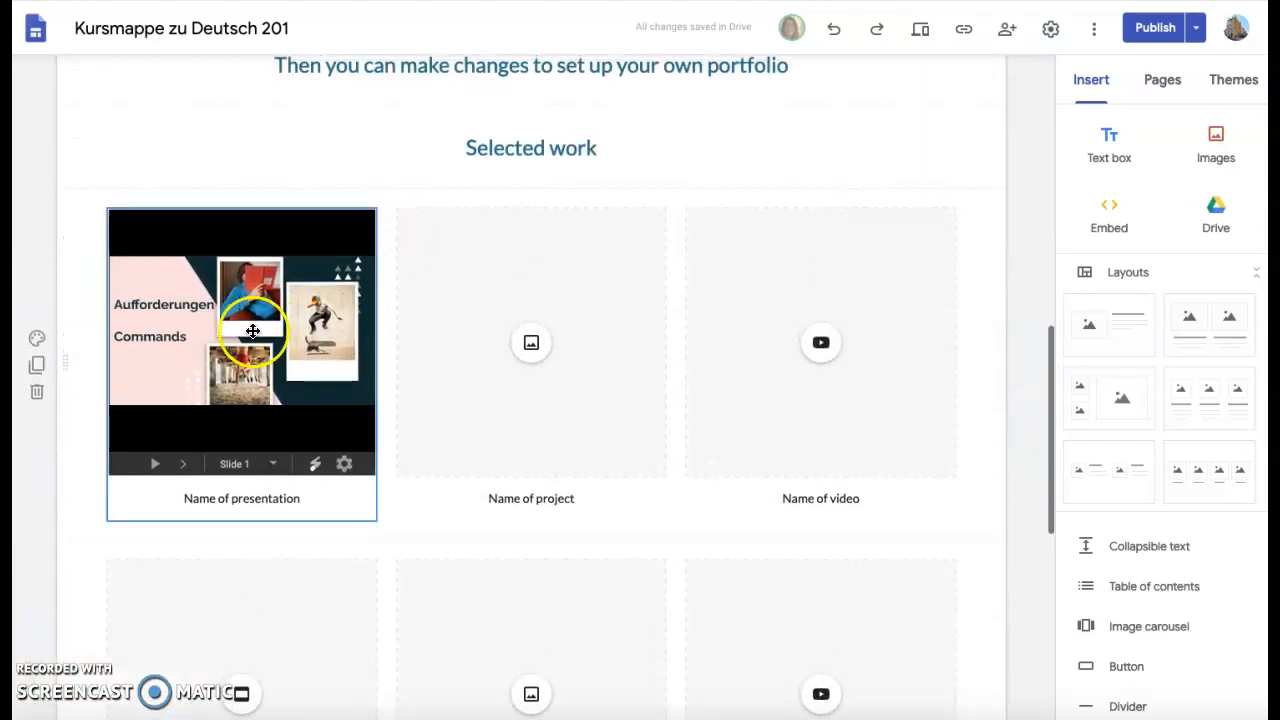
{"action": "scroll", "coordinate": [823, 386], "scroll_direction": "down", "scroll_amount": 3}
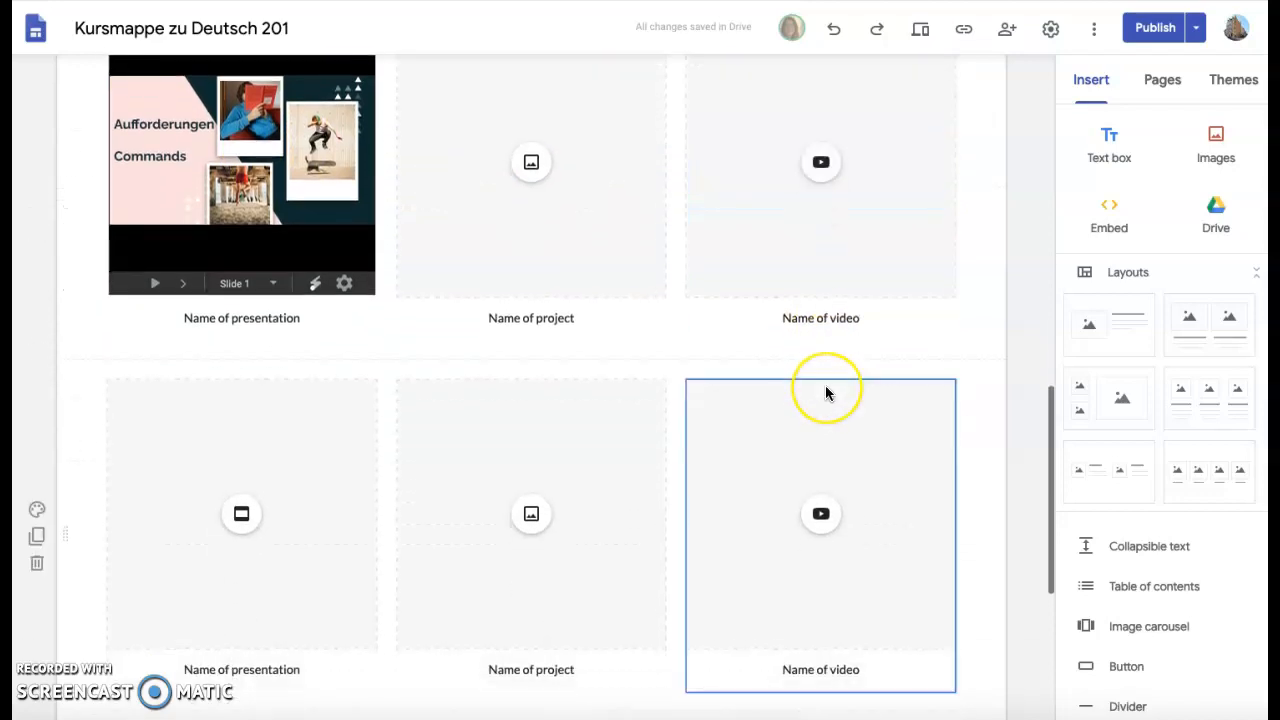
Embed the 'Sehenswürdigkeiten in Städten' slideshow into the second-row presentation card.
{"action": "left_click", "coordinate": [240, 519]}
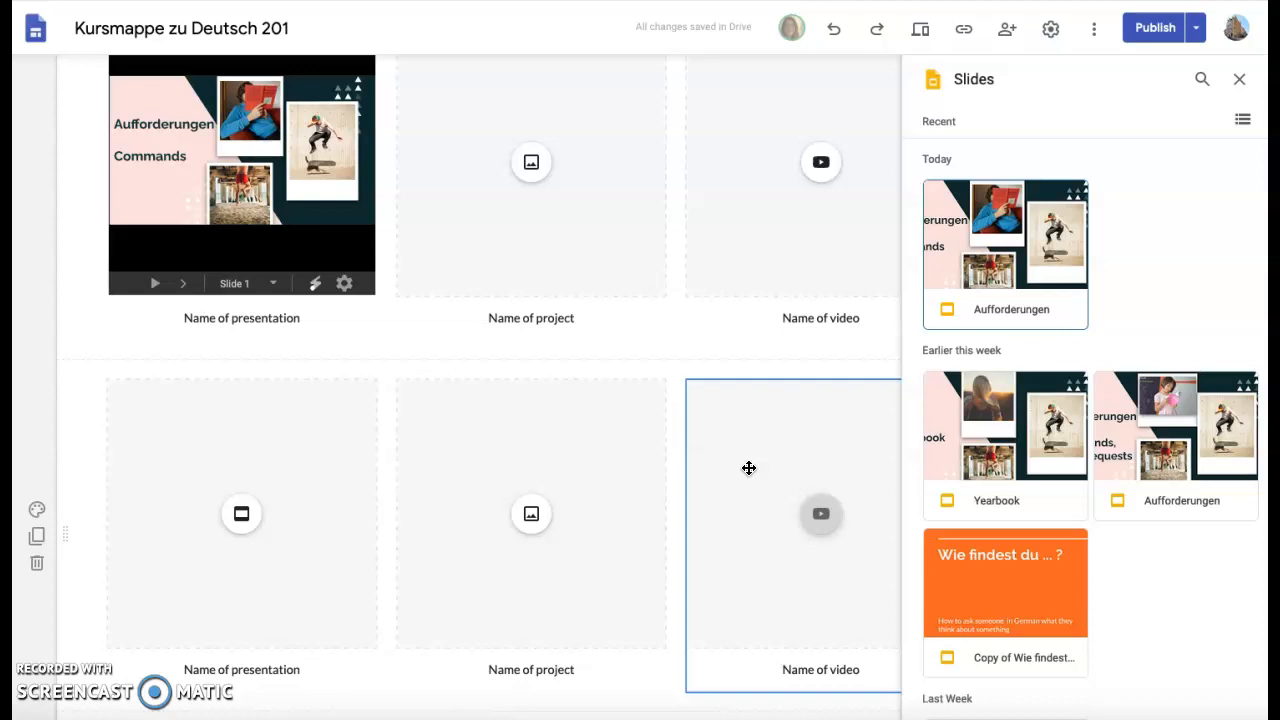
{"action": "scroll", "coordinate": [1160, 490], "scroll_direction": "down", "scroll_amount": 5}
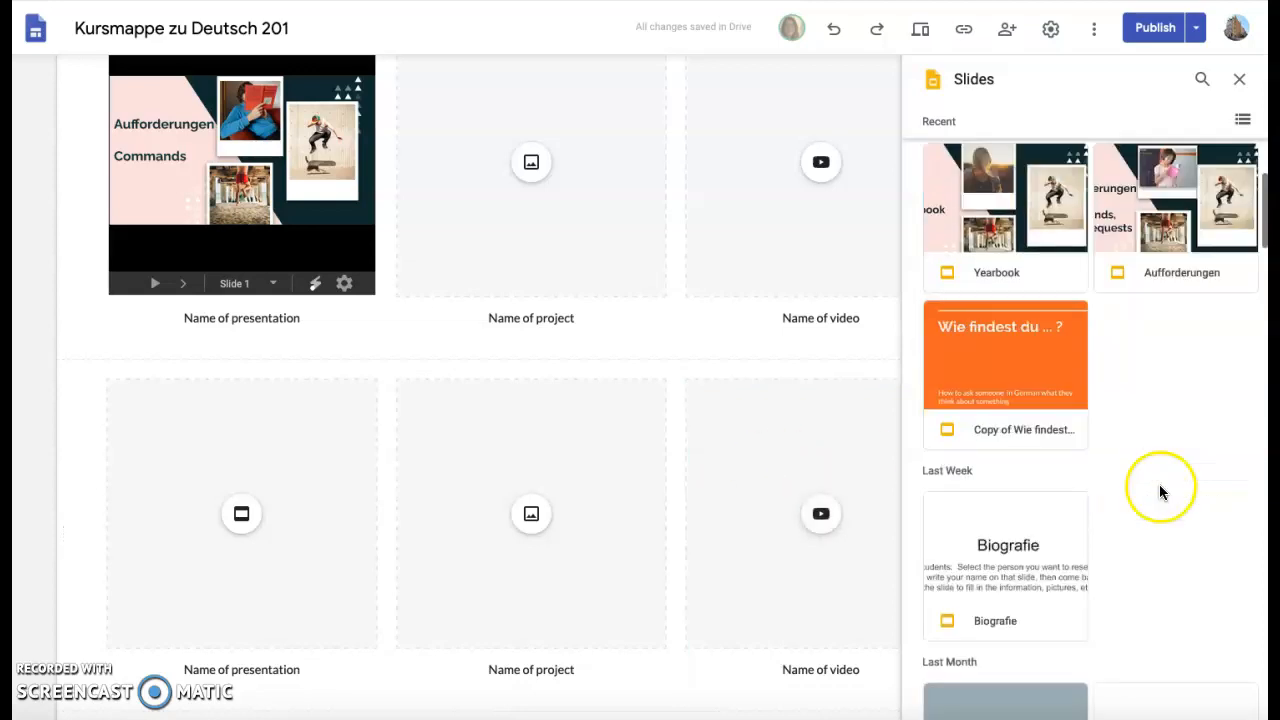
{"action": "scroll", "coordinate": [1160, 490], "scroll_direction": "down", "scroll_amount": 6}
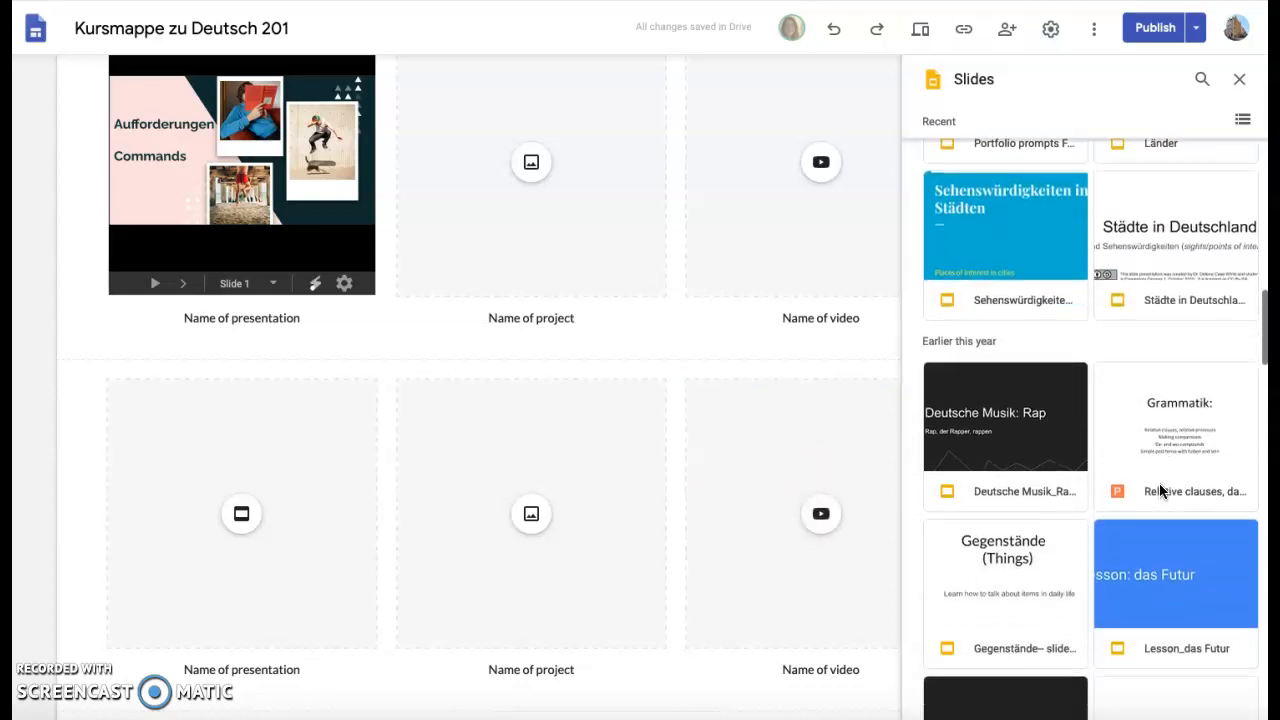
{"action": "scroll", "coordinate": [1159, 483], "scroll_direction": "down", "scroll_amount": 6}
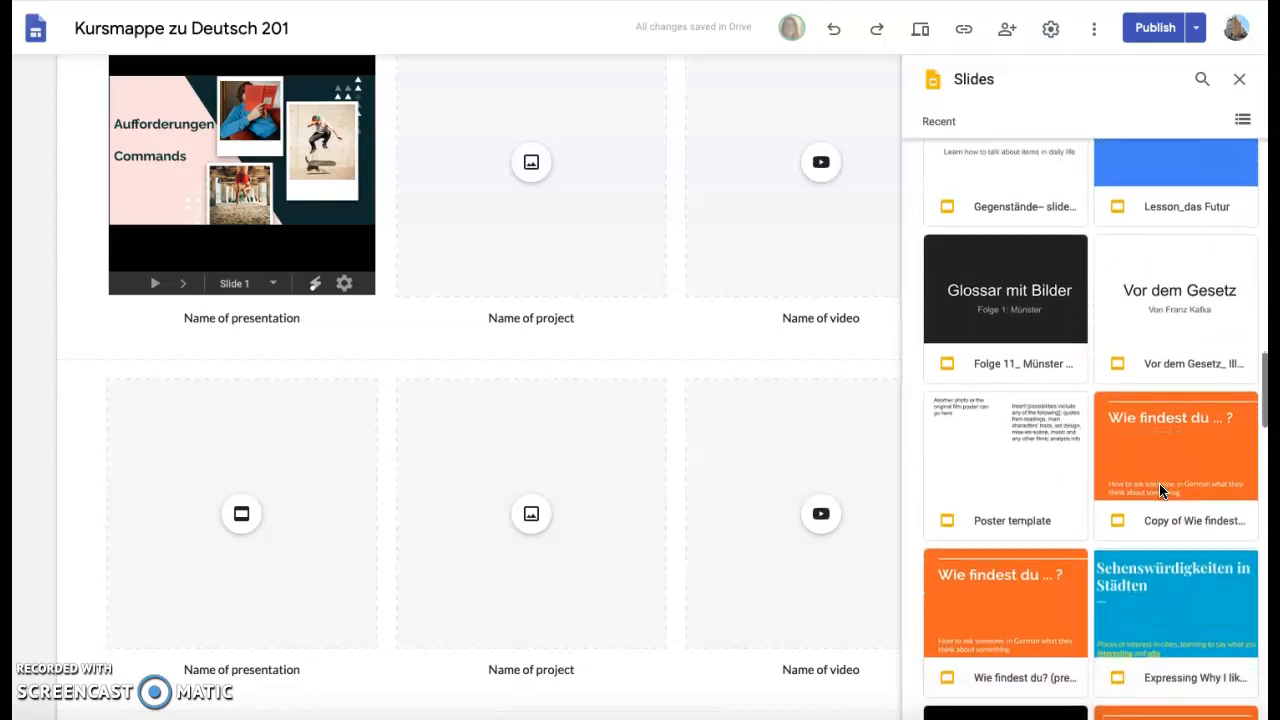
{"action": "scroll", "coordinate": [1160, 491], "scroll_direction": "down", "scroll_amount": 2}
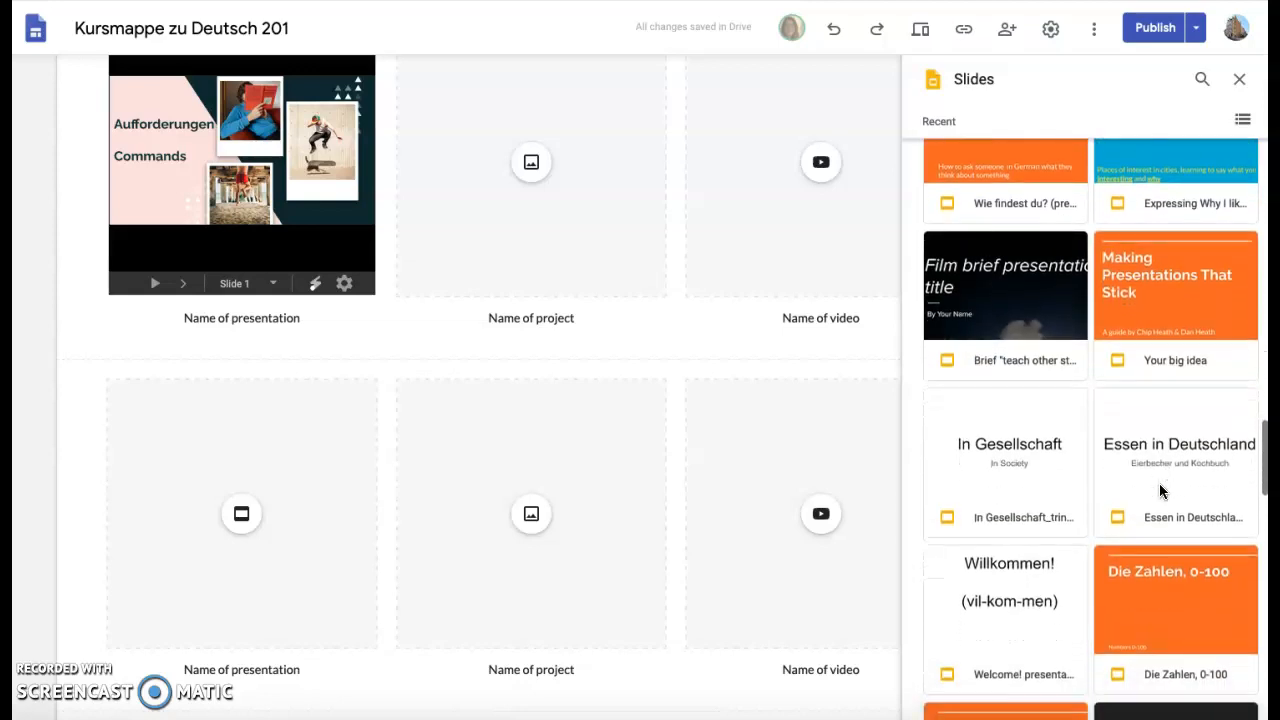
{"action": "scroll", "coordinate": [1160, 491], "scroll_direction": "up", "scroll_amount": 1}
{"action": "scroll", "coordinate": [1160, 491], "scroll_direction": "up", "scroll_amount": 1}
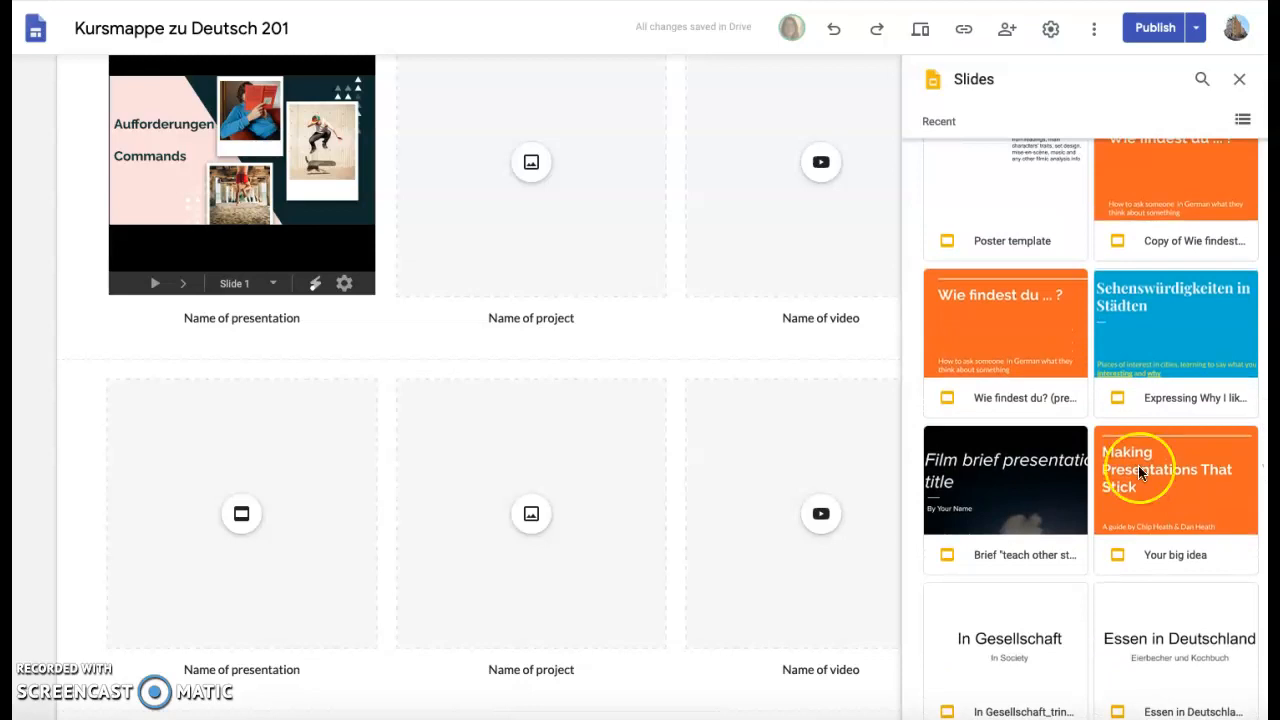
{"action": "scroll", "coordinate": [1107, 441], "scroll_direction": "up", "scroll_amount": 6}
{"action": "scroll", "coordinate": [1107, 441], "scroll_direction": "up", "scroll_amount": 5}
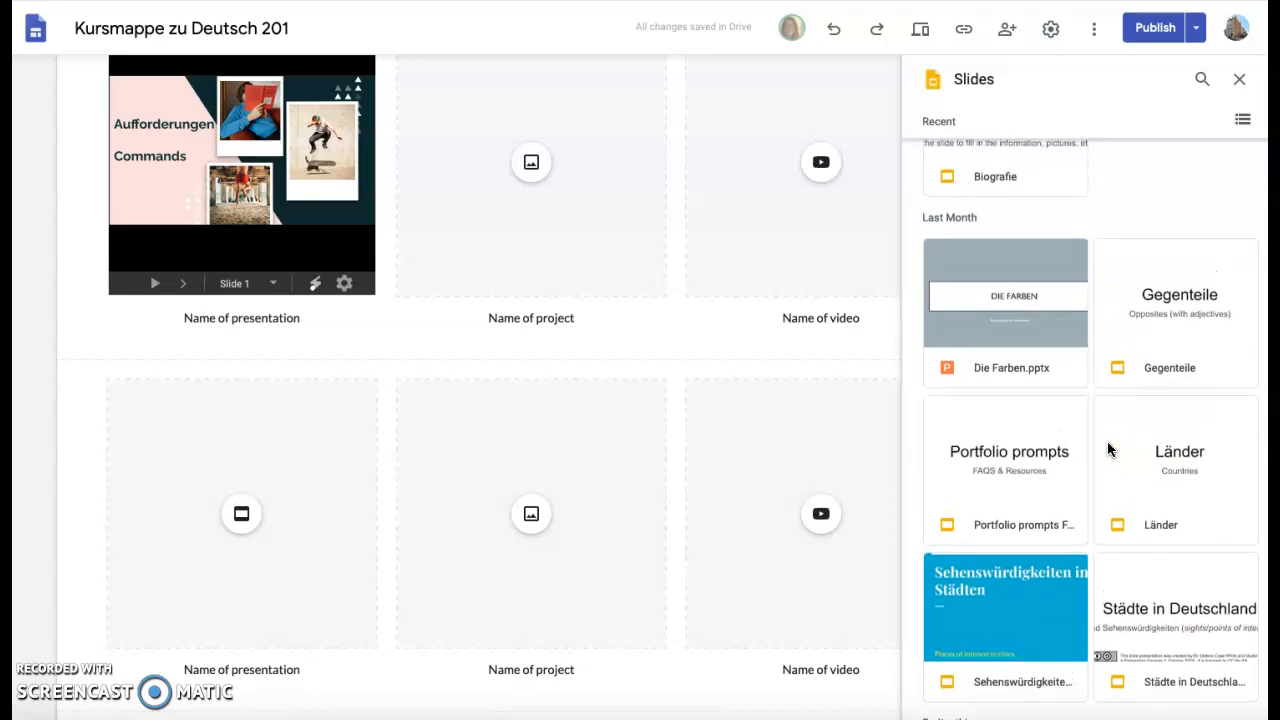
{"action": "scroll", "coordinate": [1108, 443], "scroll_direction": "up", "scroll_amount": 2}
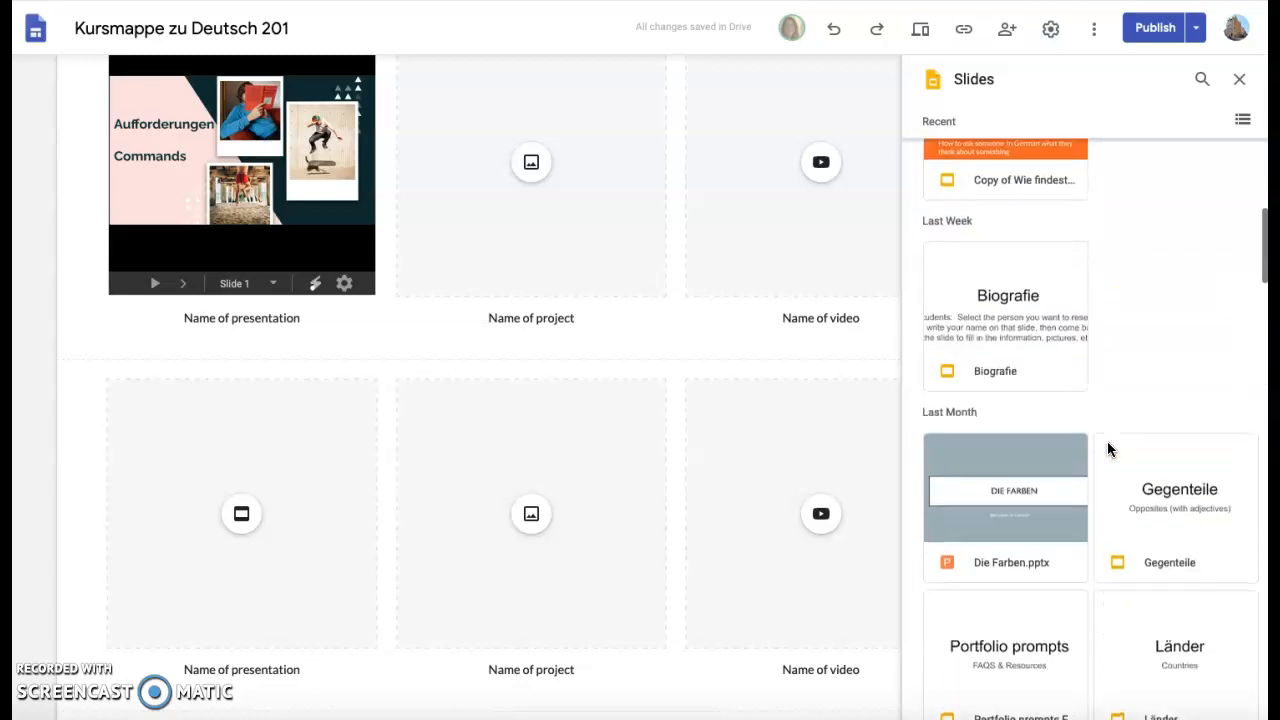
{"action": "scroll", "coordinate": [1107, 441], "scroll_direction": "down", "scroll_amount": 2}
{"action": "scroll", "coordinate": [1107, 441], "scroll_direction": "up", "scroll_amount": 1}
{"action": "scroll", "coordinate": [1107, 441], "scroll_direction": "down", "scroll_amount": 4}
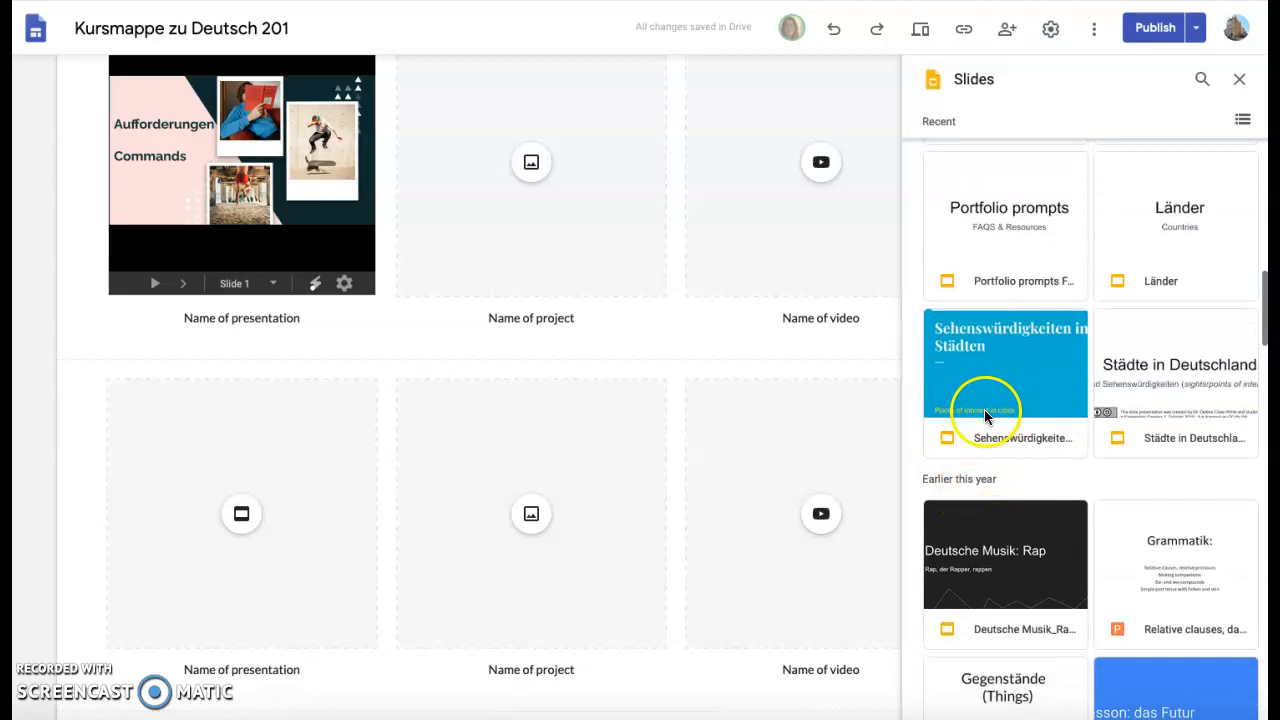
{"action": "left_click", "coordinate": [1010, 395]}
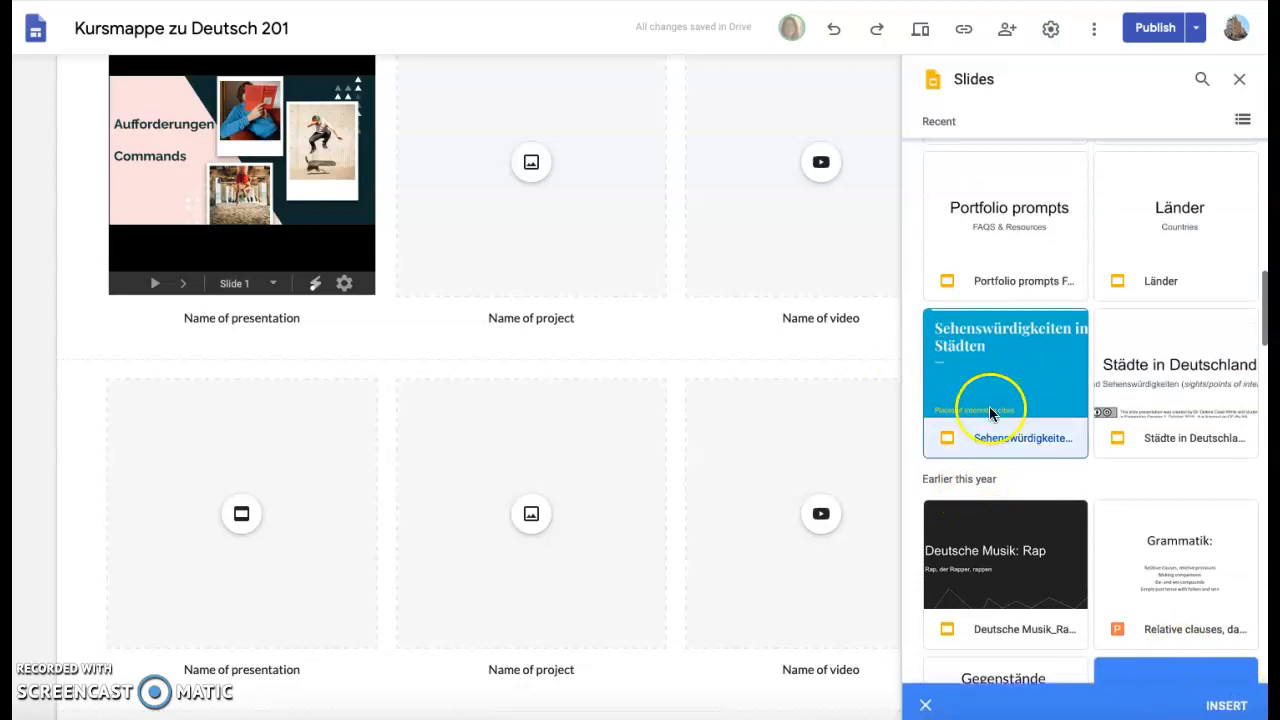
{"action": "left_click", "coordinate": [1232, 705]}
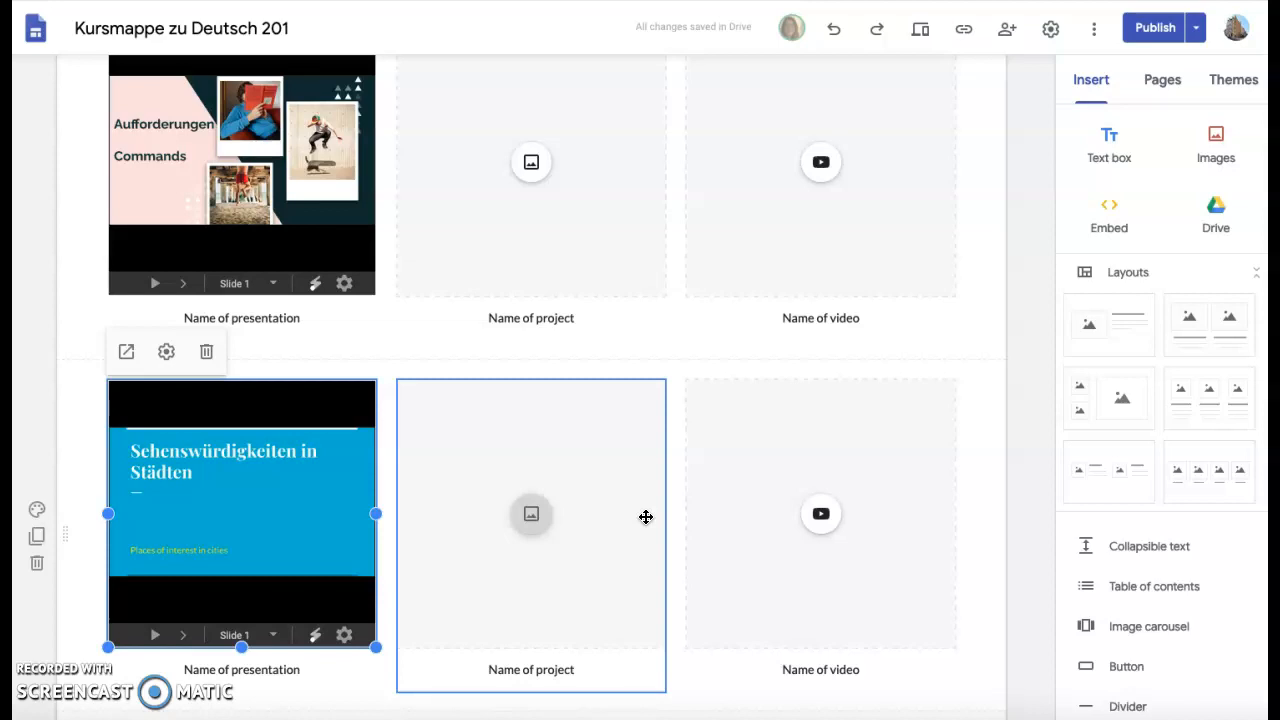
Drag the empty text box from below 'Get in touch' to above the heading.
{"action": "scroll", "coordinate": [646, 516], "scroll_direction": "up", "scroll_amount": 3}
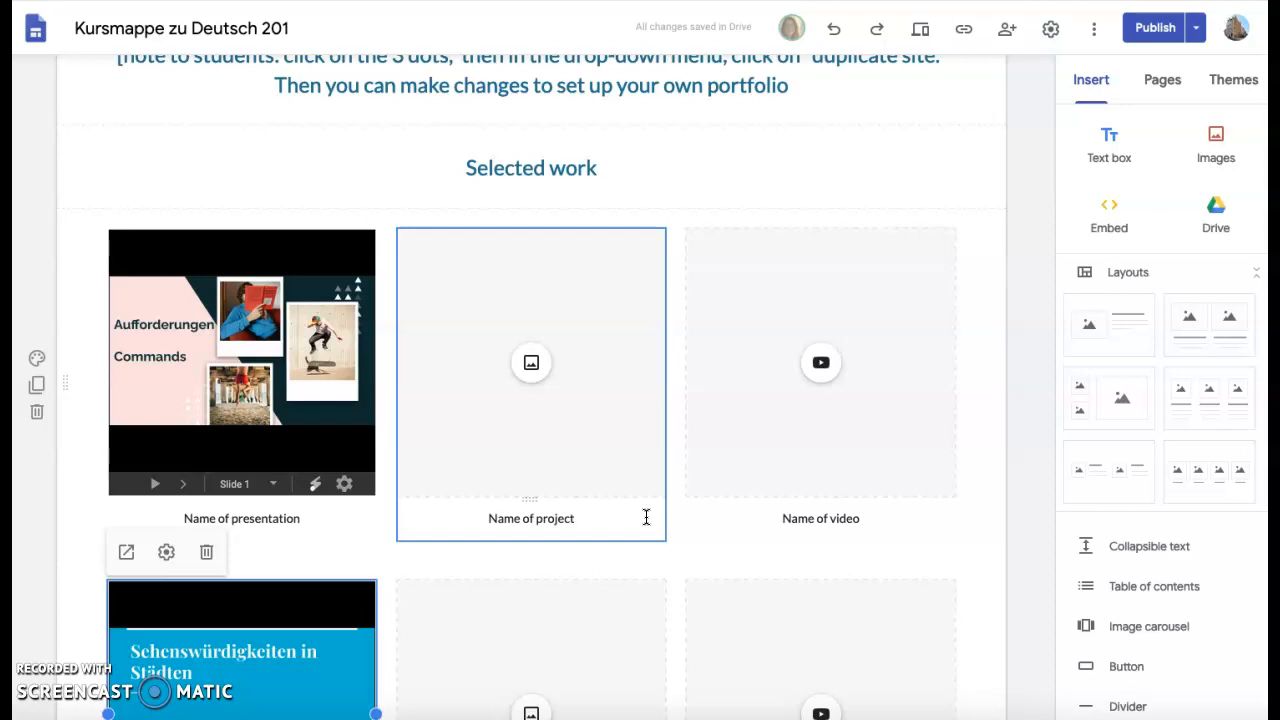
{"action": "left_click", "coordinate": [533, 364]}
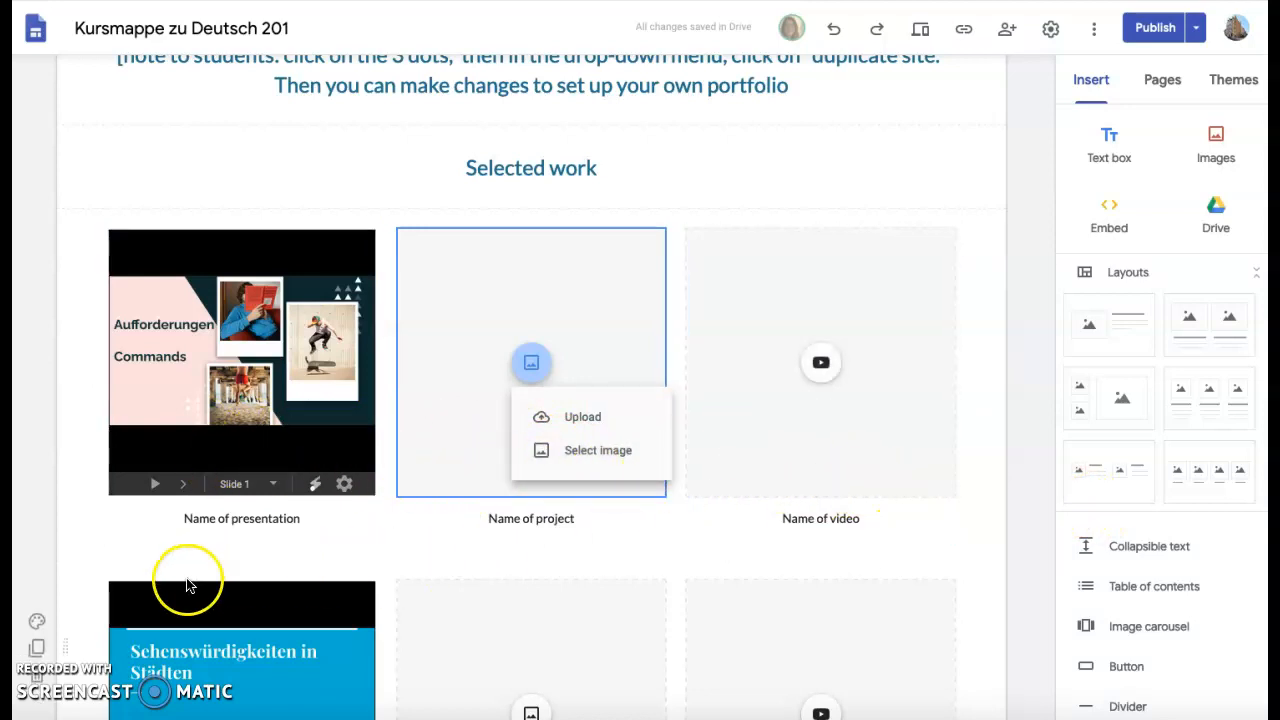
{"action": "scroll", "coordinate": [715, 616], "scroll_direction": "down", "scroll_amount": 6}
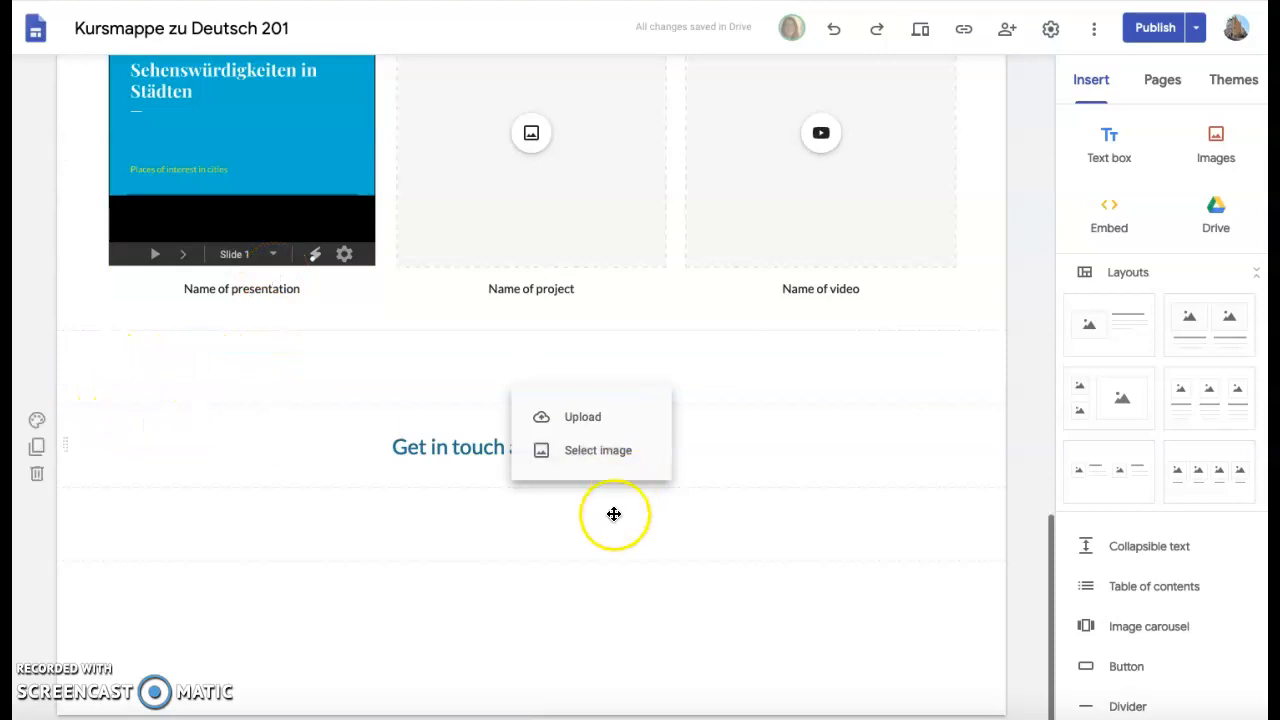
{"action": "left_click", "coordinate": [456, 524]}
{"action": "left_click_drag", "start_coordinate": [456, 524], "coordinate": [451, 354]}
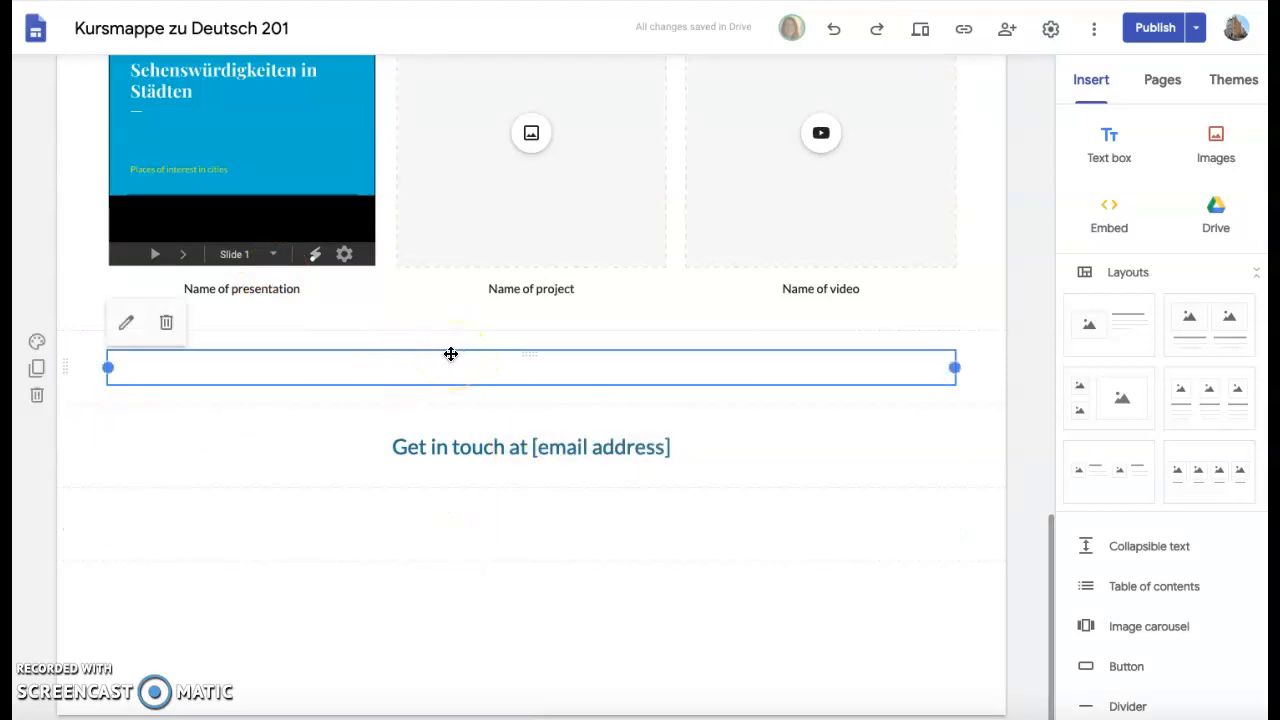
Return to the top of the home page and go to the Portfolio 1 page.
{"action": "scroll", "coordinate": [451, 354], "scroll_direction": "up", "scroll_amount": 2}
{"action": "scroll", "coordinate": [451, 354], "scroll_direction": "up", "scroll_amount": 5}
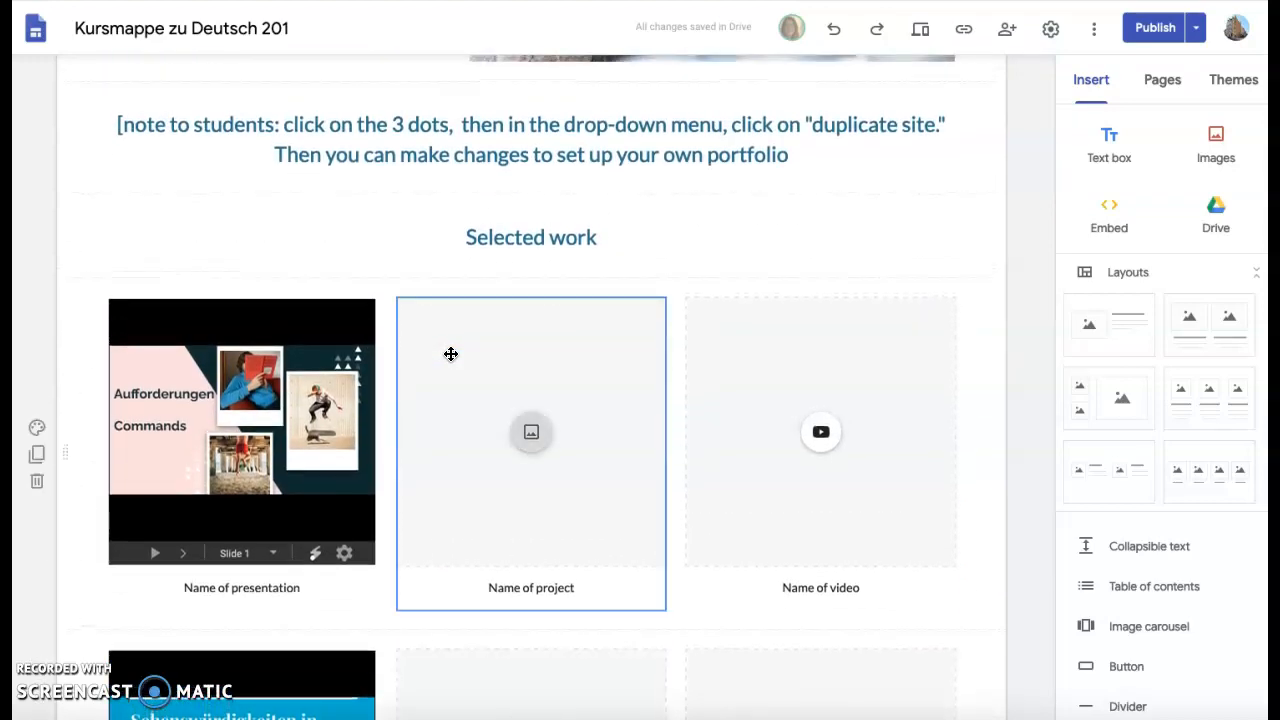
{"action": "scroll", "coordinate": [451, 354], "scroll_direction": "up", "scroll_amount": 10}
{"action": "left_click", "coordinate": [549, 90]}
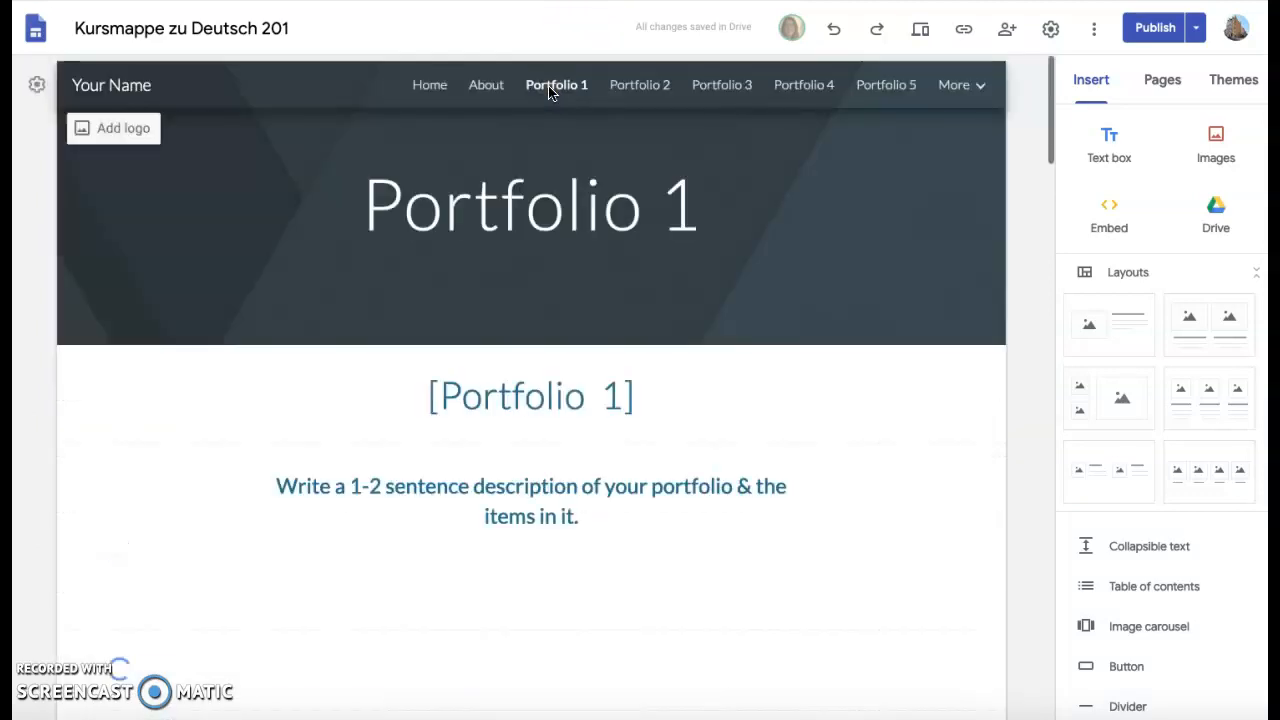
Select the 1-2 sentence description text, then the empty text box beneath it.
{"action": "scroll", "coordinate": [549, 90], "scroll_direction": "down", "scroll_amount": 4}
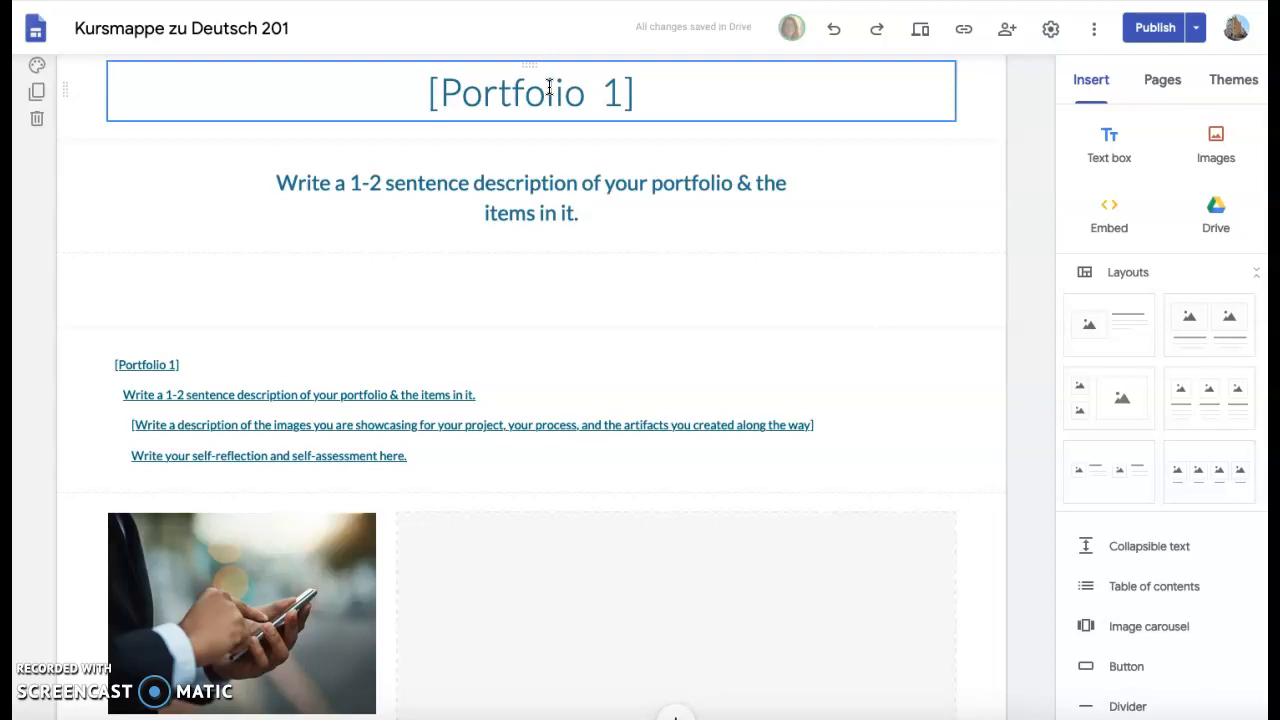
{"action": "scroll", "coordinate": [549, 88], "scroll_direction": "down", "scroll_amount": 1}
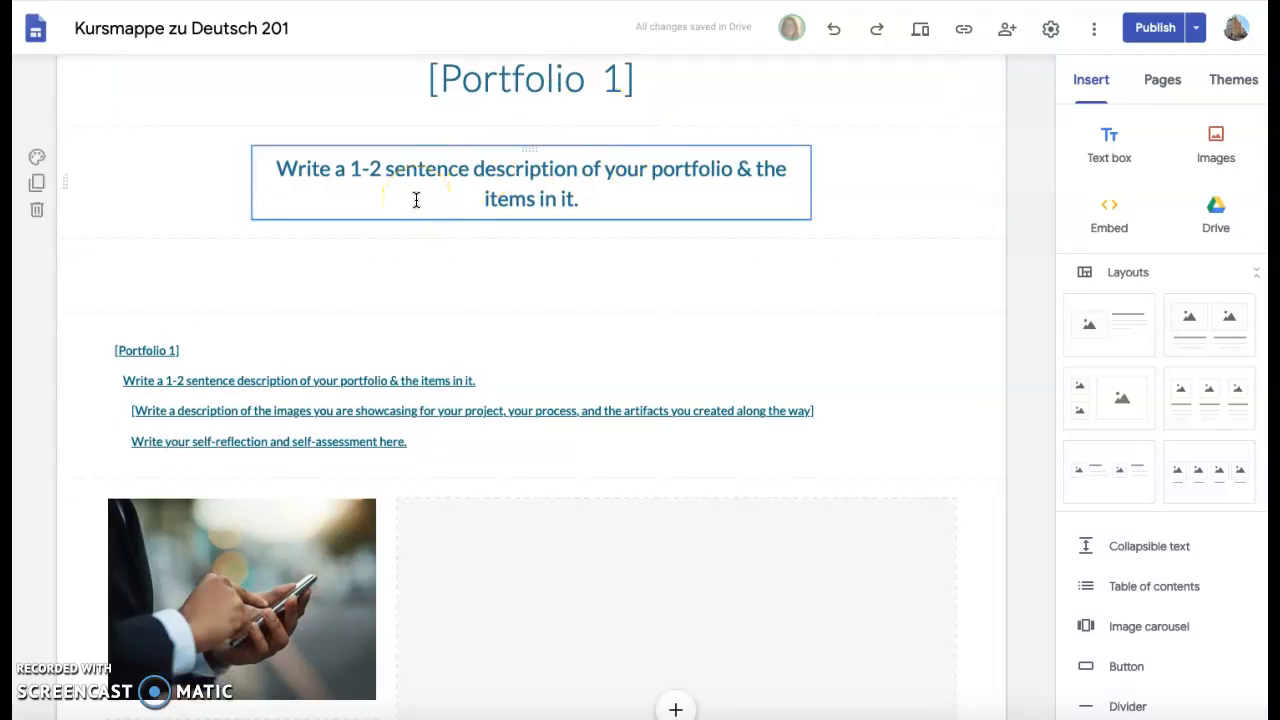
{"action": "scroll", "coordinate": [416, 200], "scroll_direction": "down", "scroll_amount": 1}
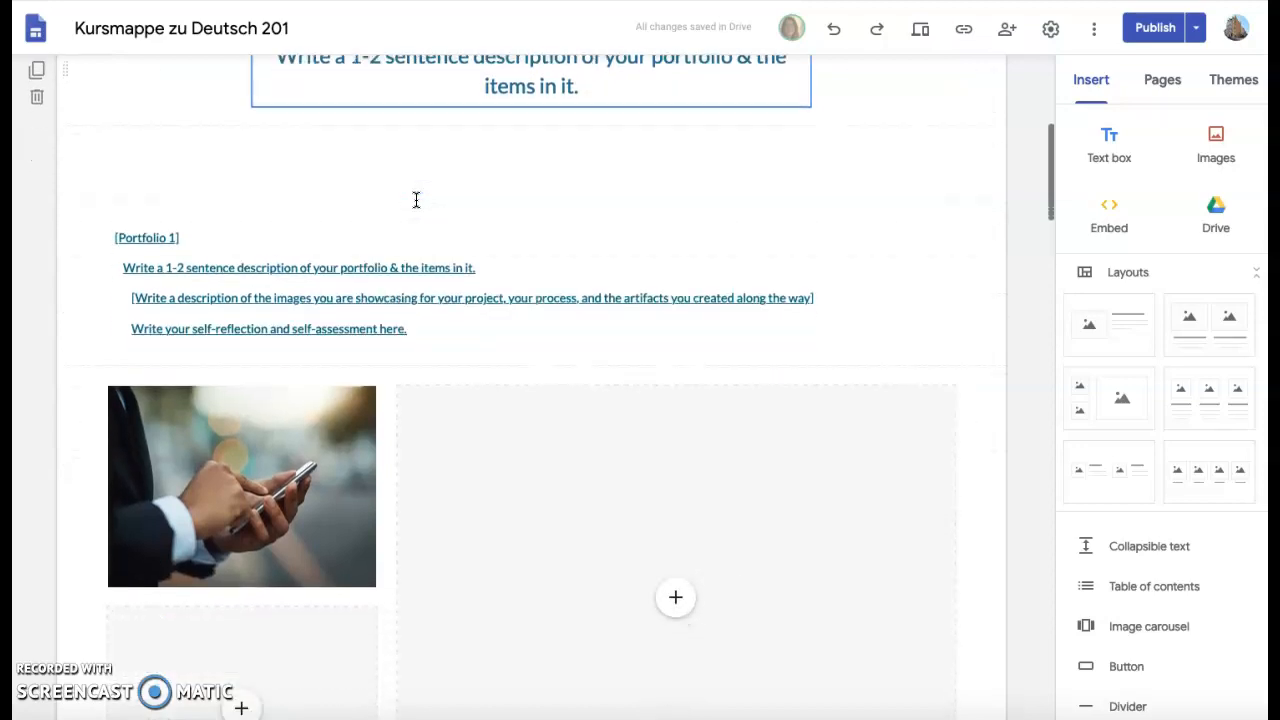
{"action": "scroll", "coordinate": [416, 200], "scroll_direction": "up", "scroll_amount": 2}
{"action": "left_click", "coordinate": [623, 294]}
{"action": "scroll", "coordinate": [623, 300], "scroll_direction": "up", "scroll_amount": 1}
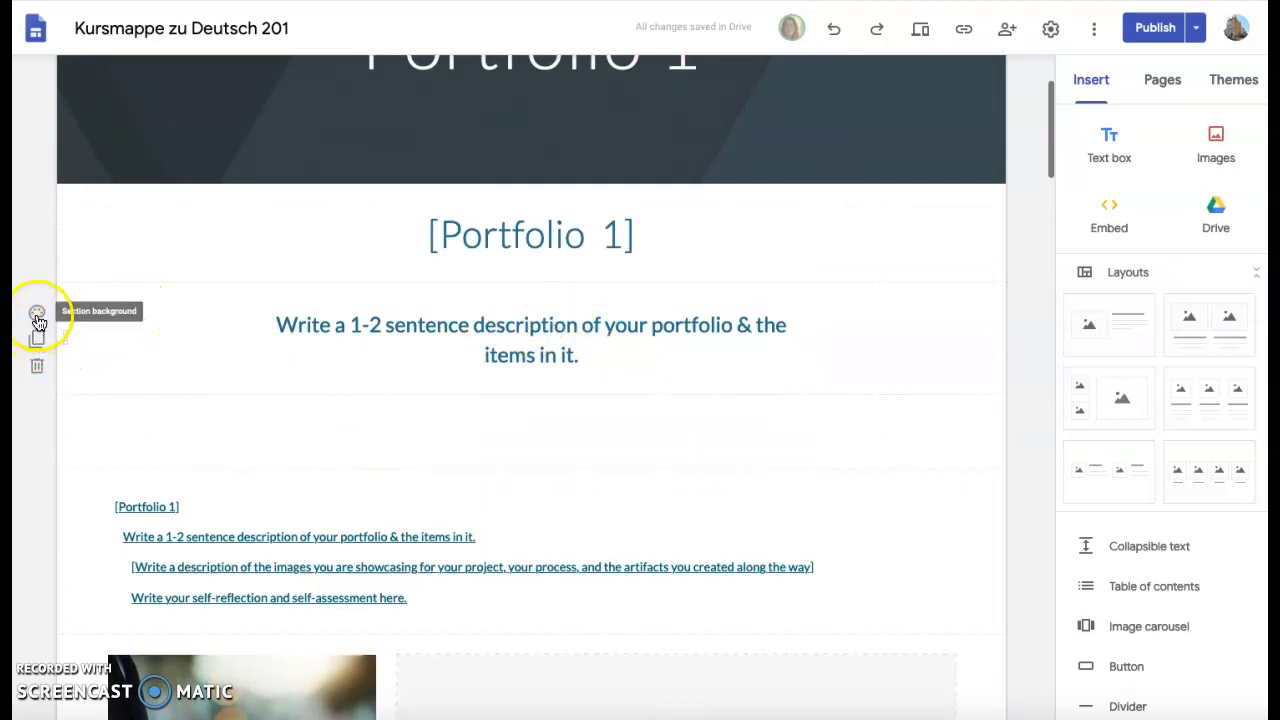
{"action": "left_click", "coordinate": [525, 322]}
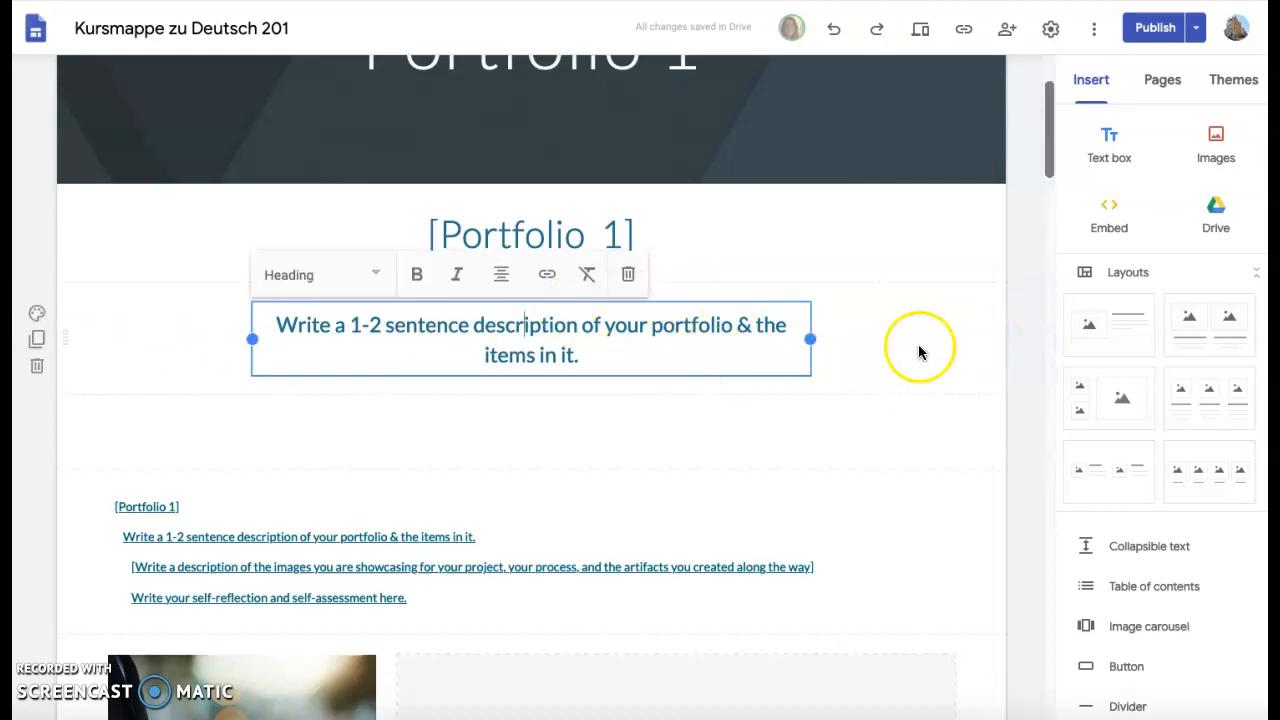
{"action": "scroll", "coordinate": [909, 350], "scroll_direction": "down", "scroll_amount": 1}
{"action": "scroll", "coordinate": [1105, 489], "scroll_direction": "down", "scroll_amount": 4}
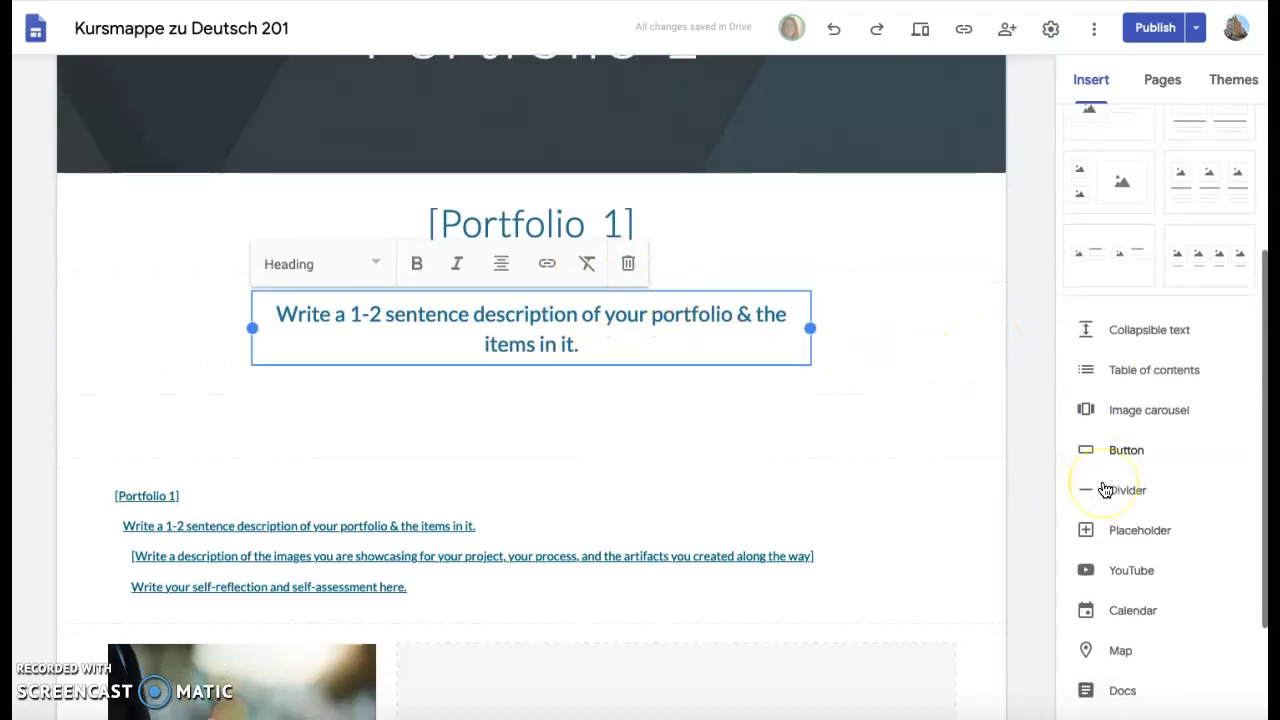
{"action": "scroll", "coordinate": [1105, 490], "scroll_direction": "down", "scroll_amount": 1}
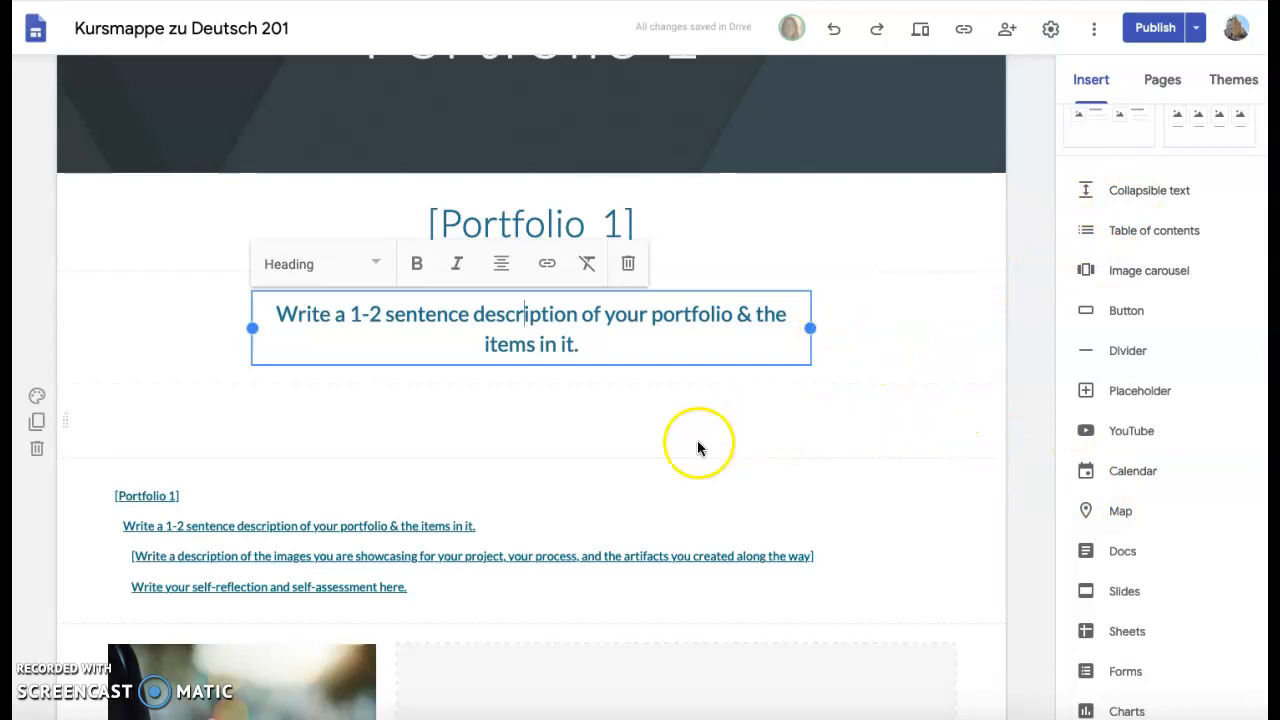
{"action": "left_click", "coordinate": [846, 429]}
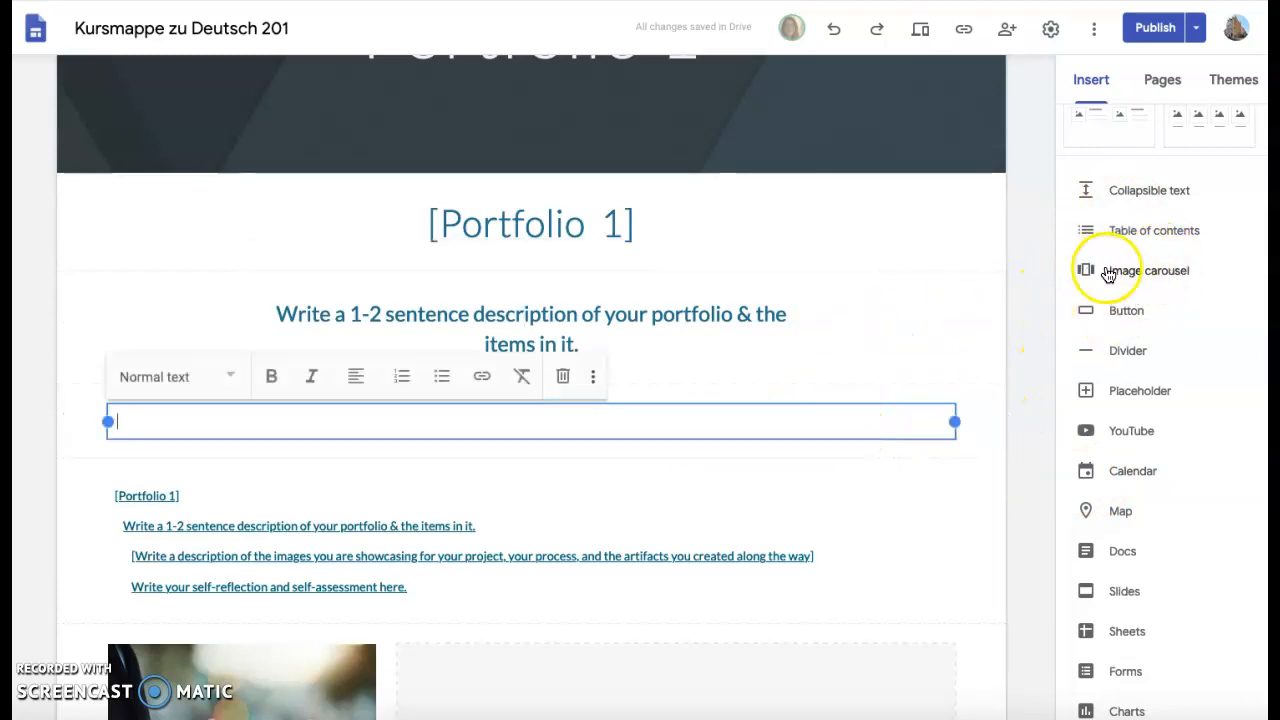
{"action": "scroll", "coordinate": [1126, 400], "scroll_direction": "down", "scroll_amount": 1}
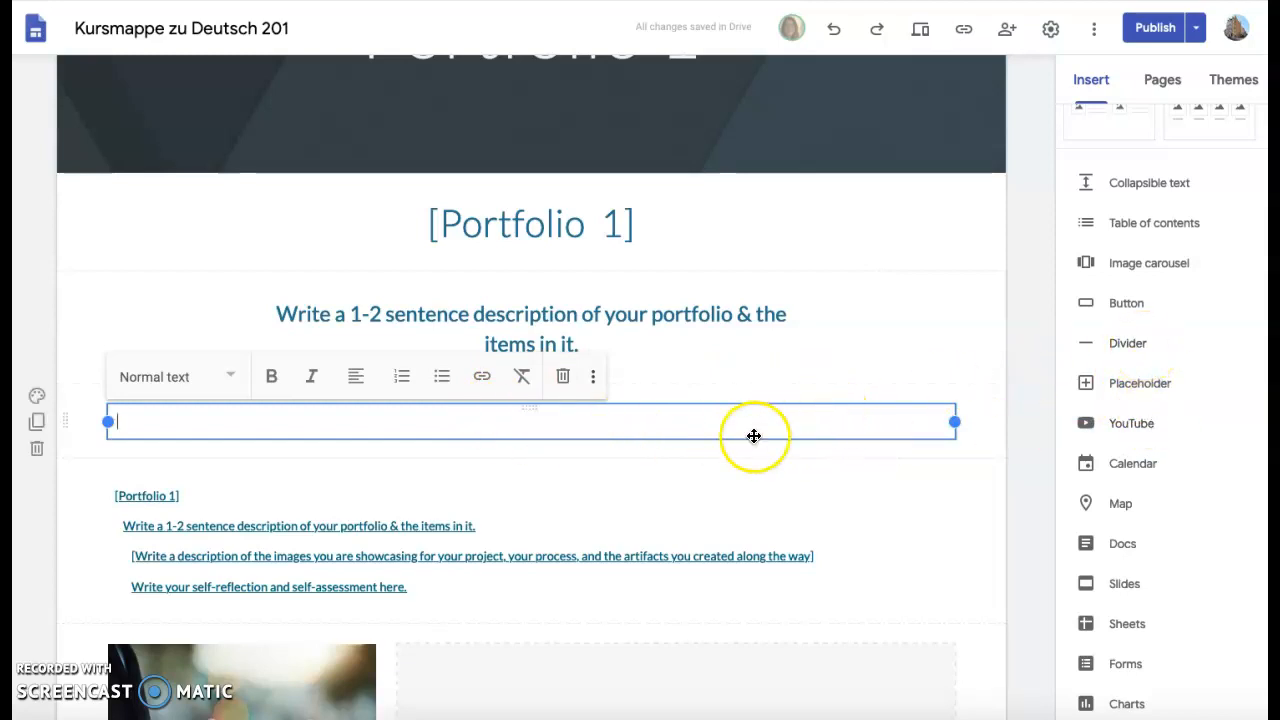
{"action": "scroll", "coordinate": [754, 434], "scroll_direction": "down", "scroll_amount": 3}
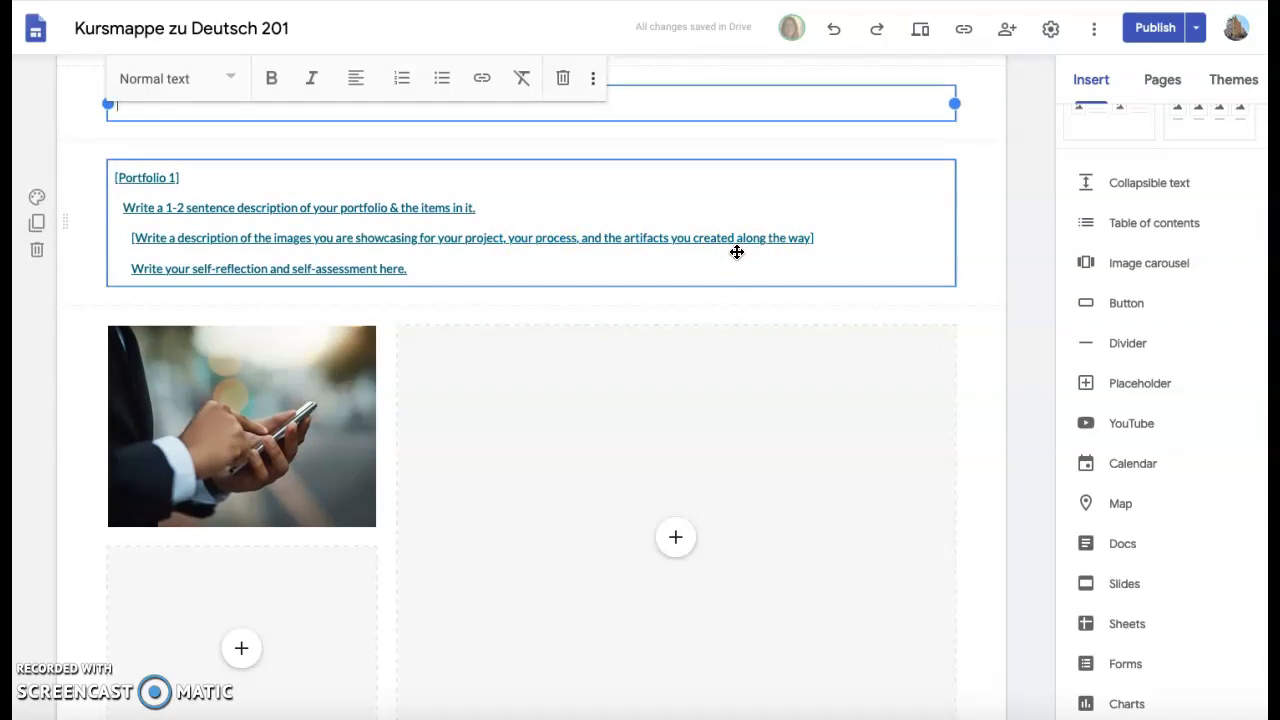
{"action": "scroll", "coordinate": [737, 252], "scroll_direction": "down", "scroll_amount": 3}
{"action": "left_click", "coordinate": [859, 230]}
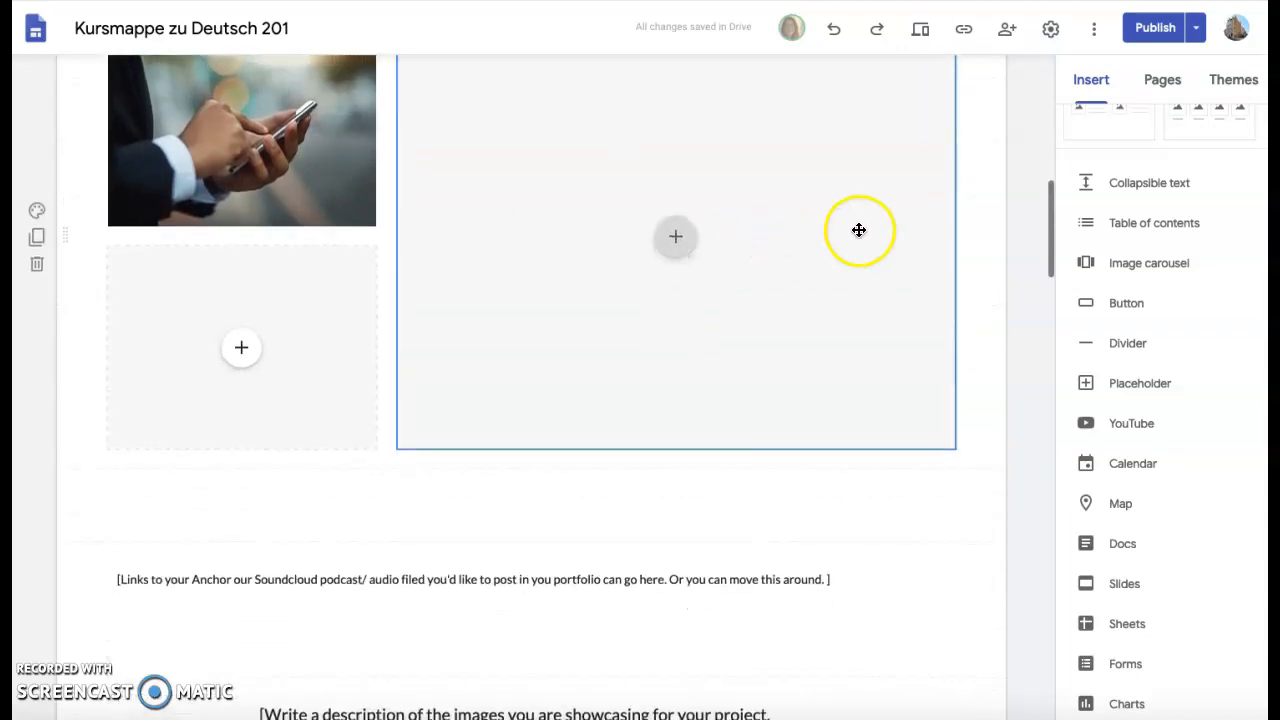
{"action": "scroll", "coordinate": [477, 254], "scroll_direction": "down", "scroll_amount": 4}
{"action": "scroll", "coordinate": [478, 253], "scroll_direction": "up", "scroll_amount": 4}
{"action": "left_click", "coordinate": [449, 229]}
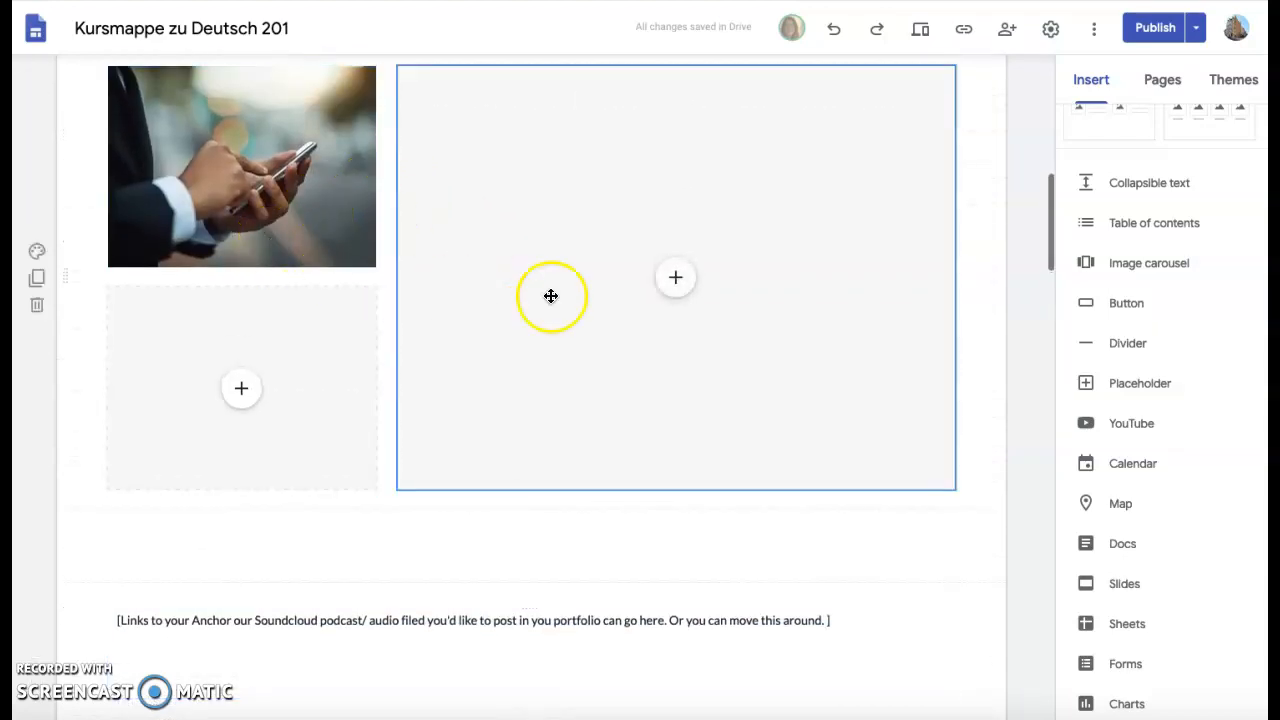
{"action": "scroll", "coordinate": [703, 270], "scroll_direction": "down", "scroll_amount": 1}
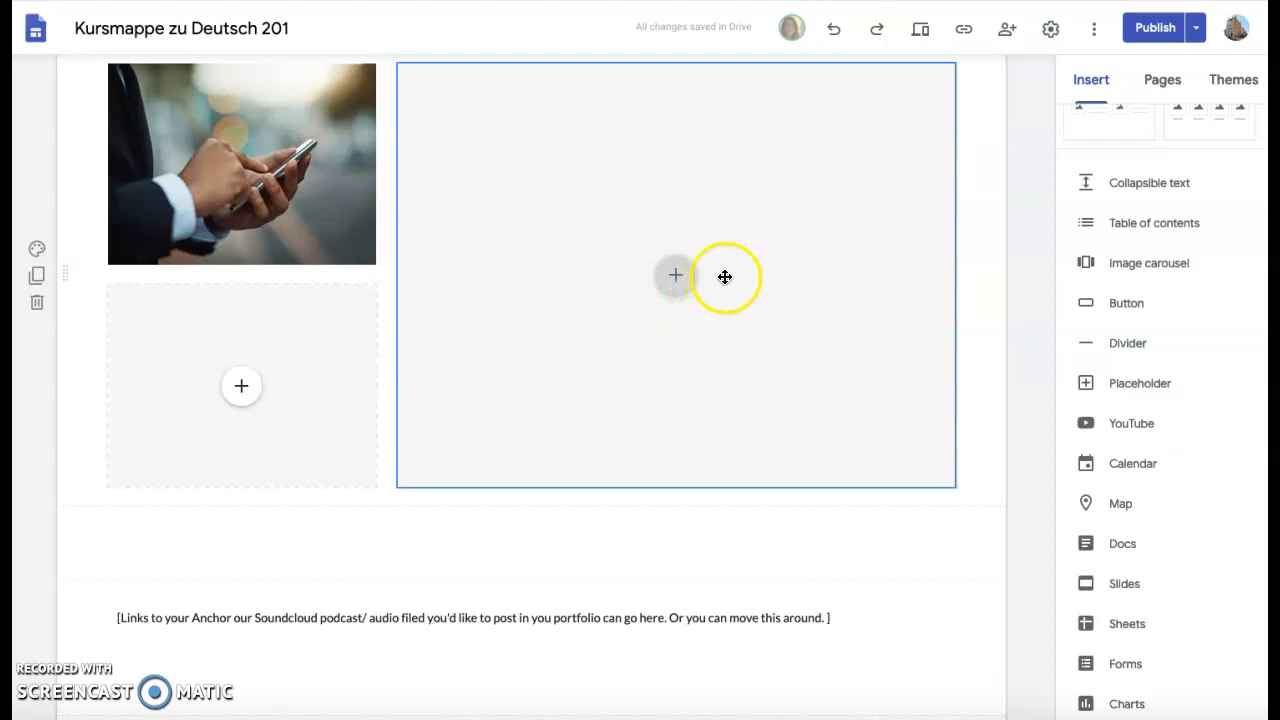
{"action": "left_click", "coordinate": [679, 284]}
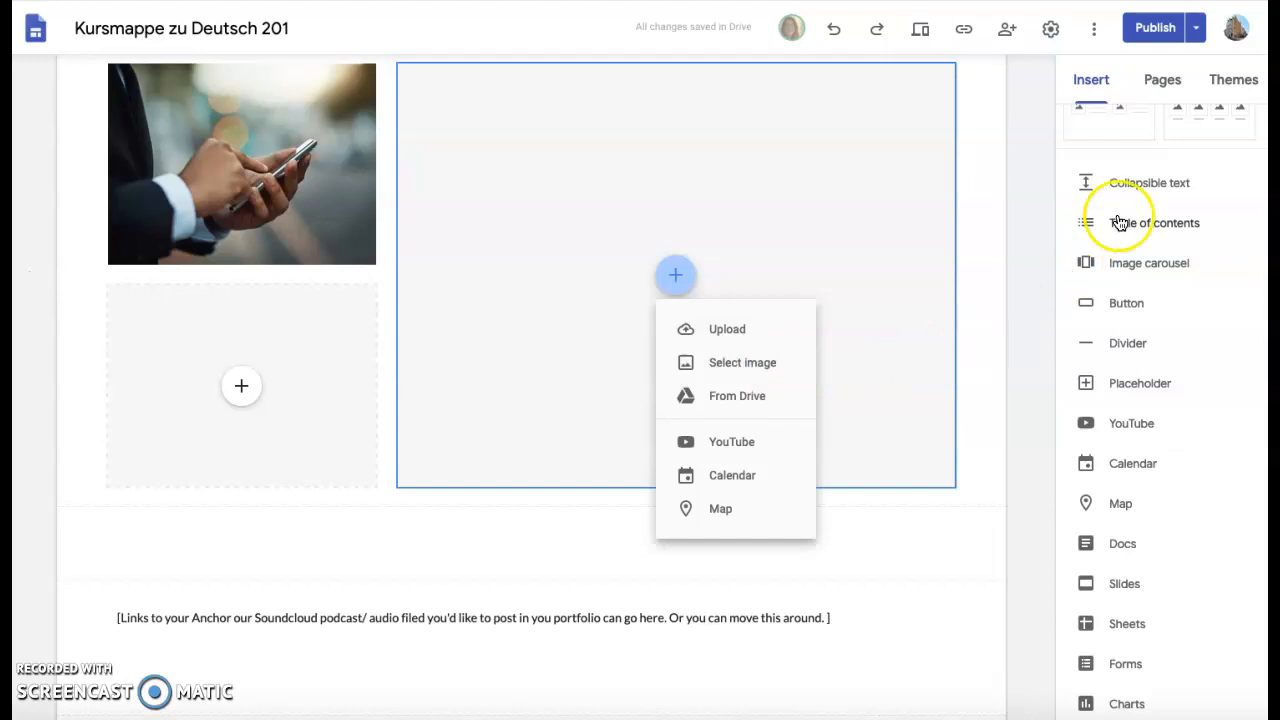
{"action": "scroll", "coordinate": [1120, 222], "scroll_direction": "up", "scroll_amount": 4}
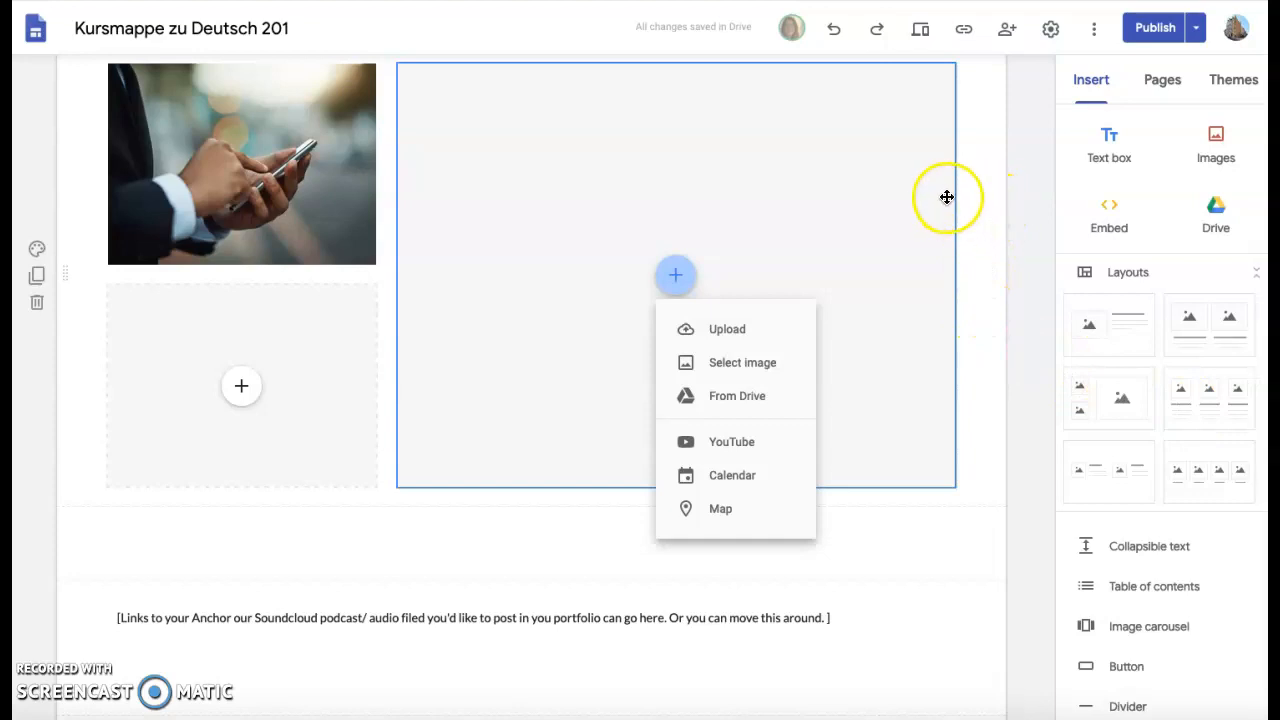
{"action": "left_click", "coordinate": [745, 368]}
{"action": "scroll", "coordinate": [1080, 358], "scroll_direction": "down", "scroll_amount": 1}
{"action": "scroll", "coordinate": [1085, 358], "scroll_direction": "up", "scroll_amount": 1}
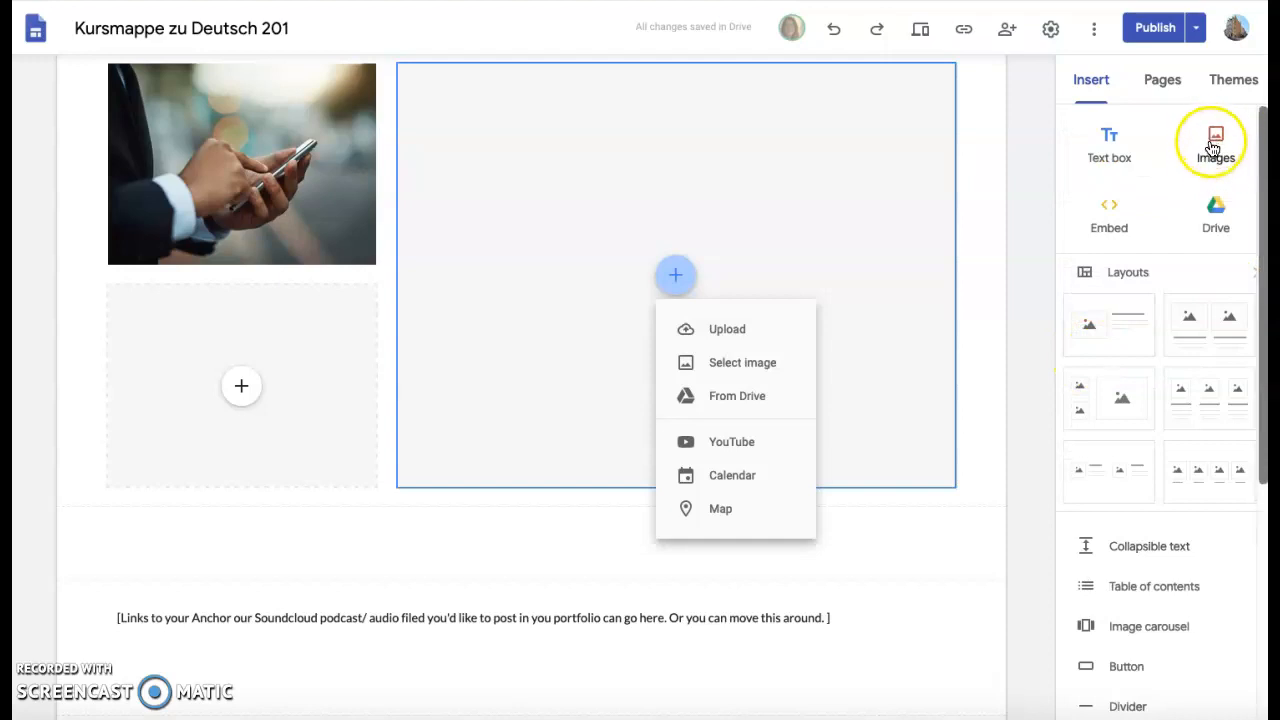
{"action": "left_click", "coordinate": [748, 260]}
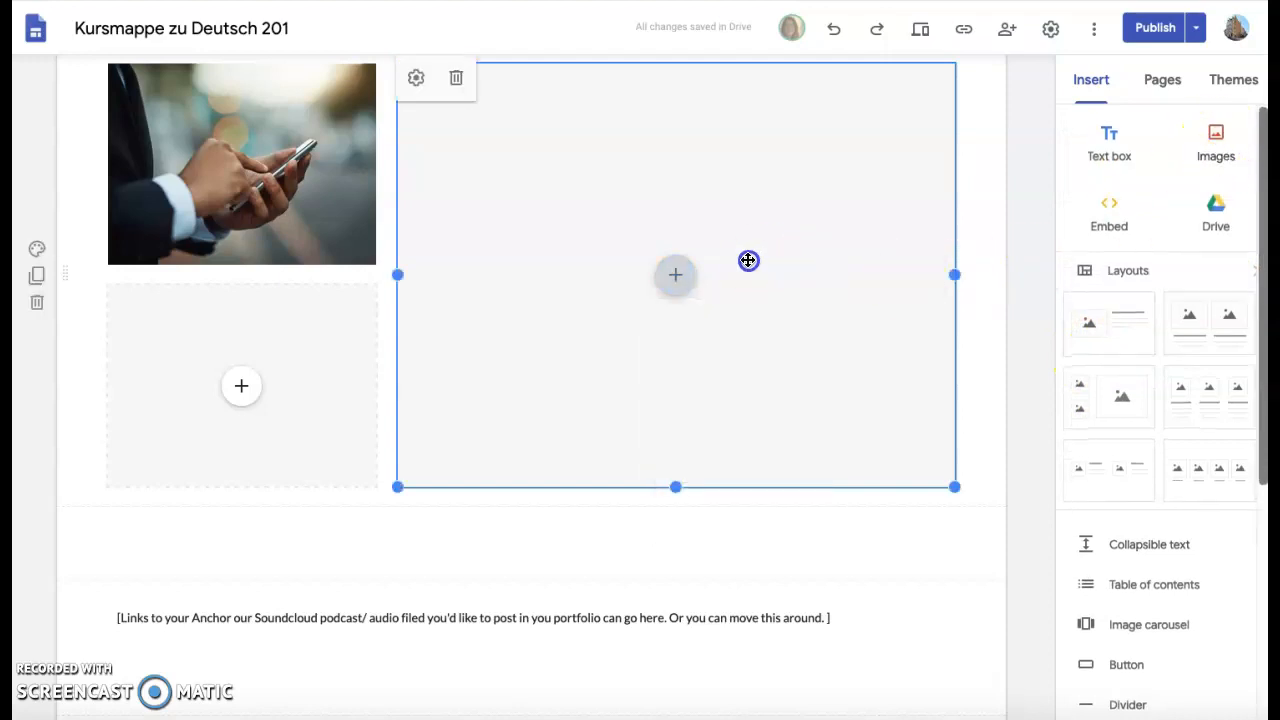
{"action": "left_click", "coordinate": [1216, 140]}
{"action": "left_click", "coordinate": [1185, 236]}
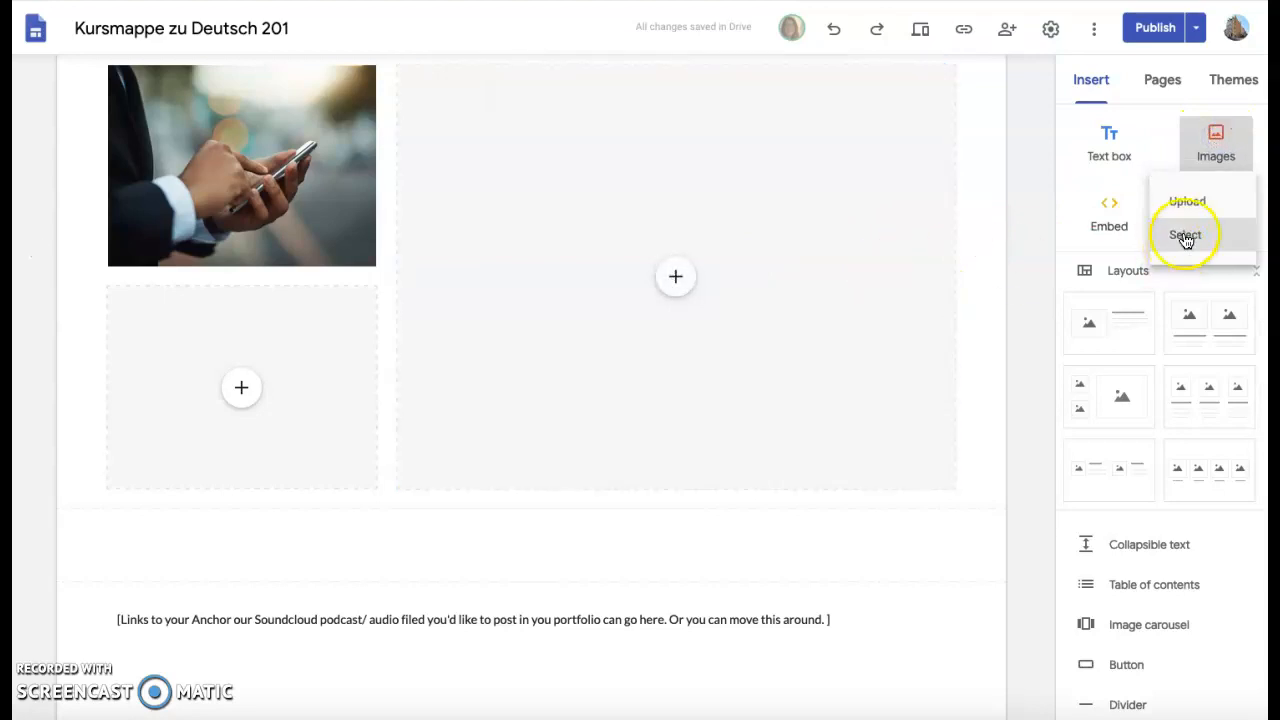
{"action": "left_click", "coordinate": [1178, 238]}
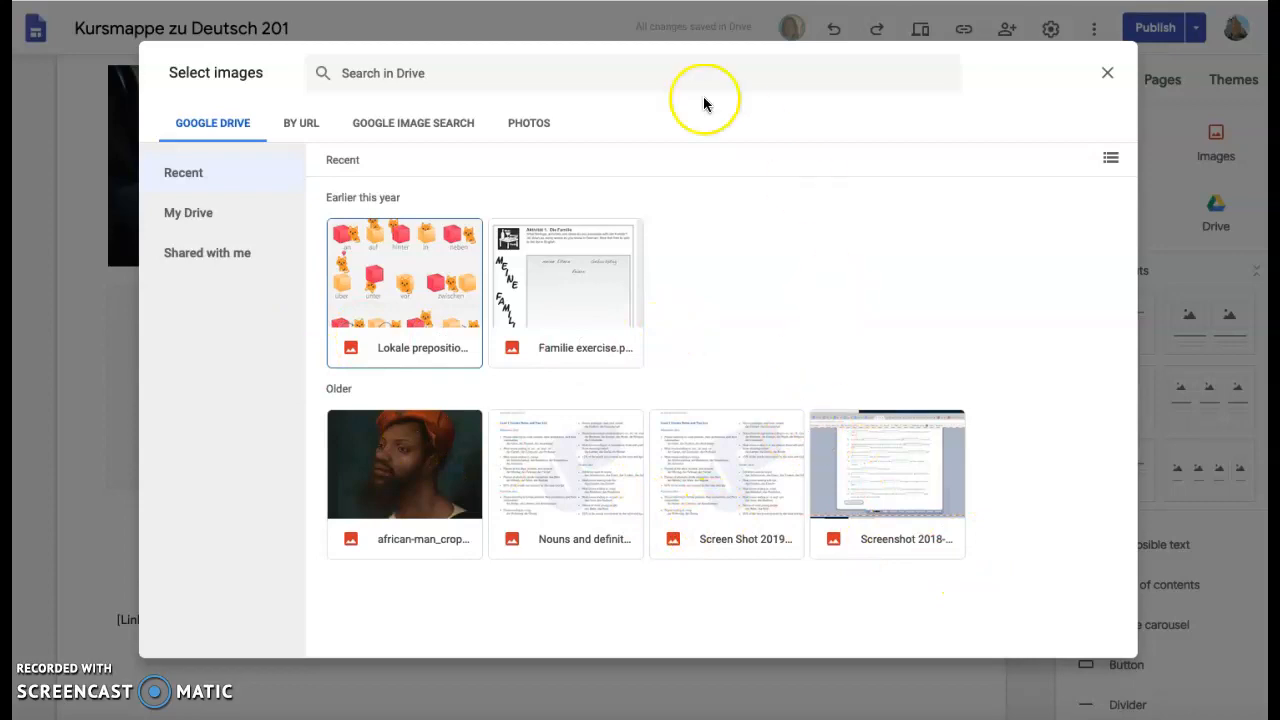
{"action": "left_click", "coordinate": [1107, 75]}
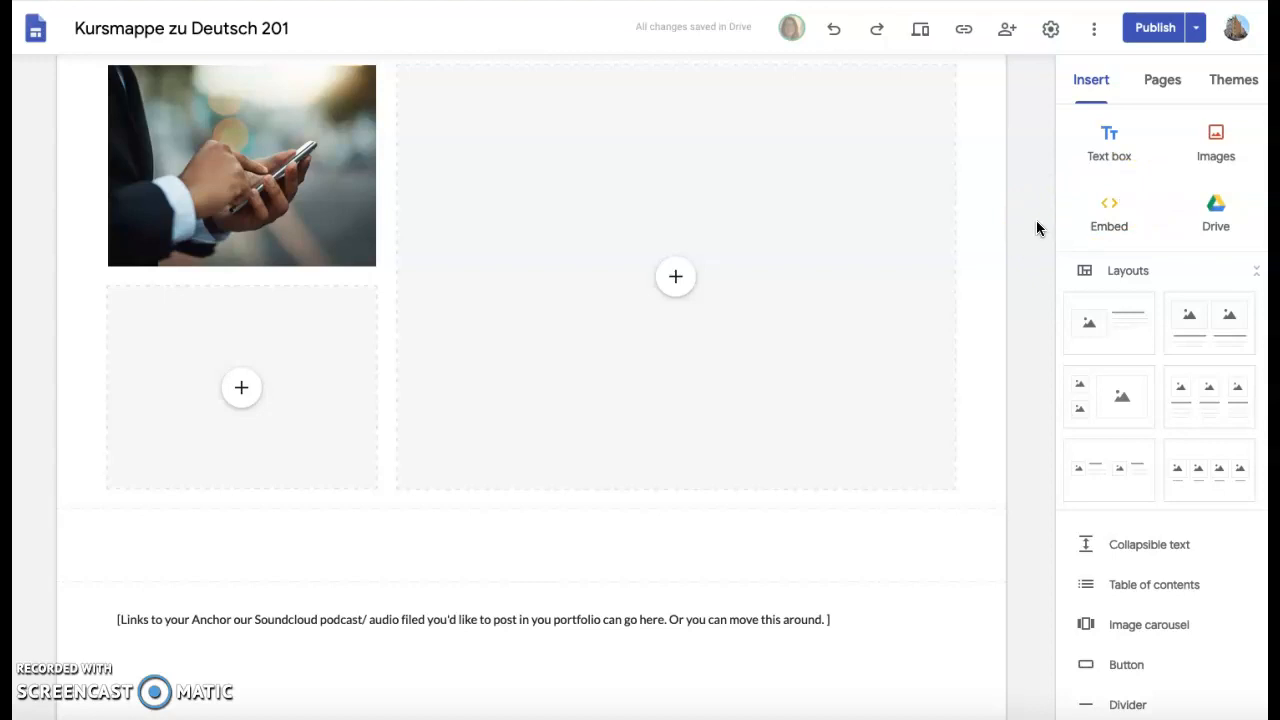
Scroll past the image grids to the embedded Google Doc and select the empty text box below it.
{"action": "left_click", "coordinate": [1194, 477]}
{"action": "scroll", "coordinate": [783, 466], "scroll_direction": "down", "scroll_amount": 9}
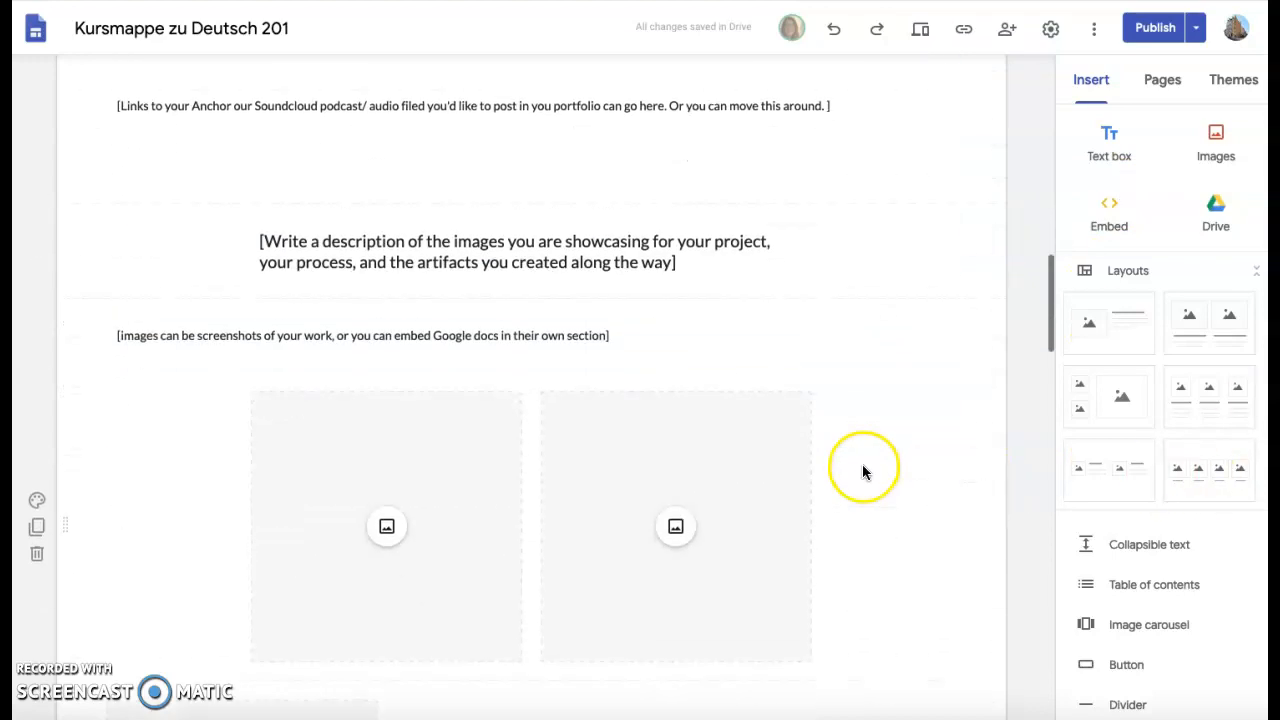
{"action": "scroll", "coordinate": [864, 473], "scroll_direction": "up", "scroll_amount": 10}
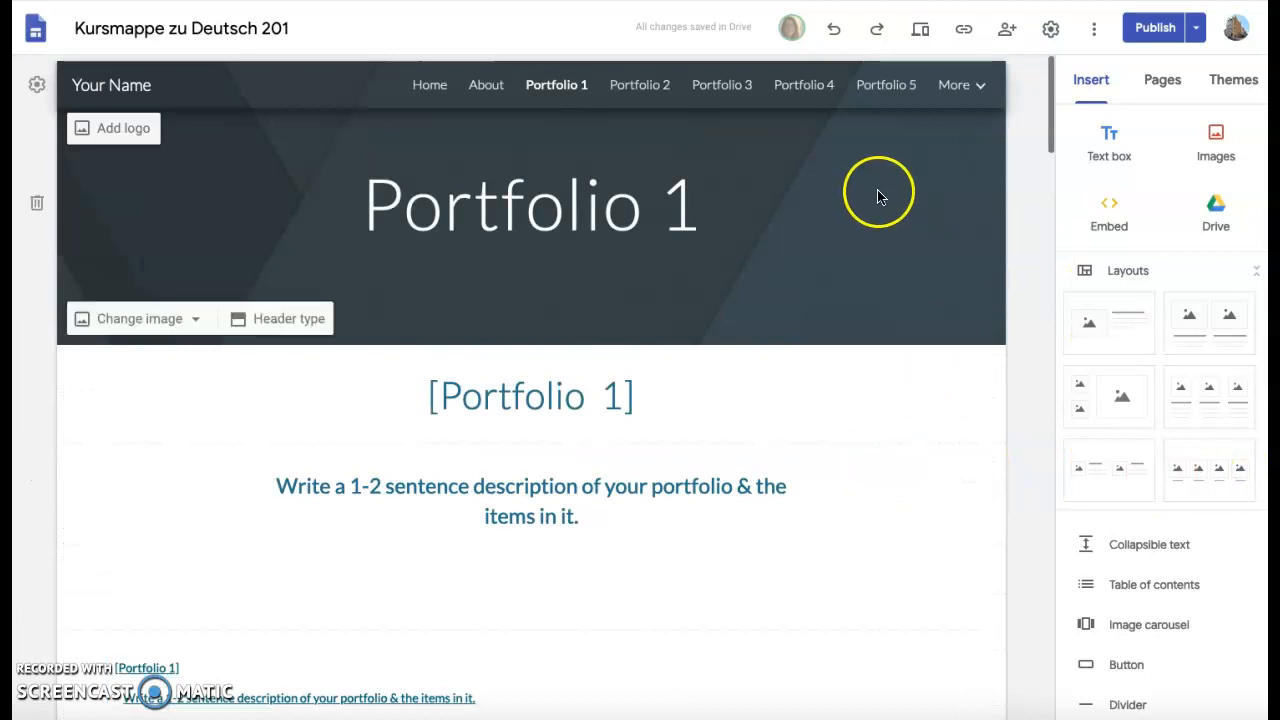
{"action": "scroll", "coordinate": [920, 272], "scroll_direction": "down", "scroll_amount": 12}
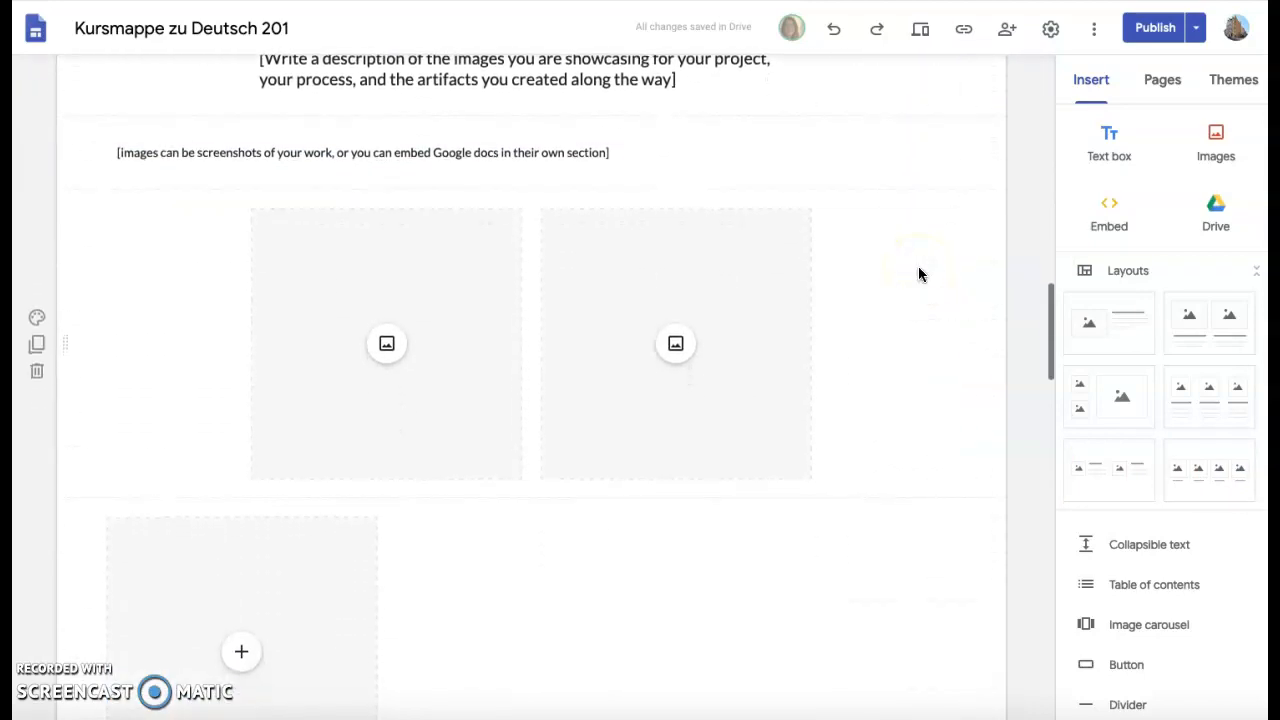
{"action": "scroll", "coordinate": [918, 266], "scroll_direction": "down", "scroll_amount": 9}
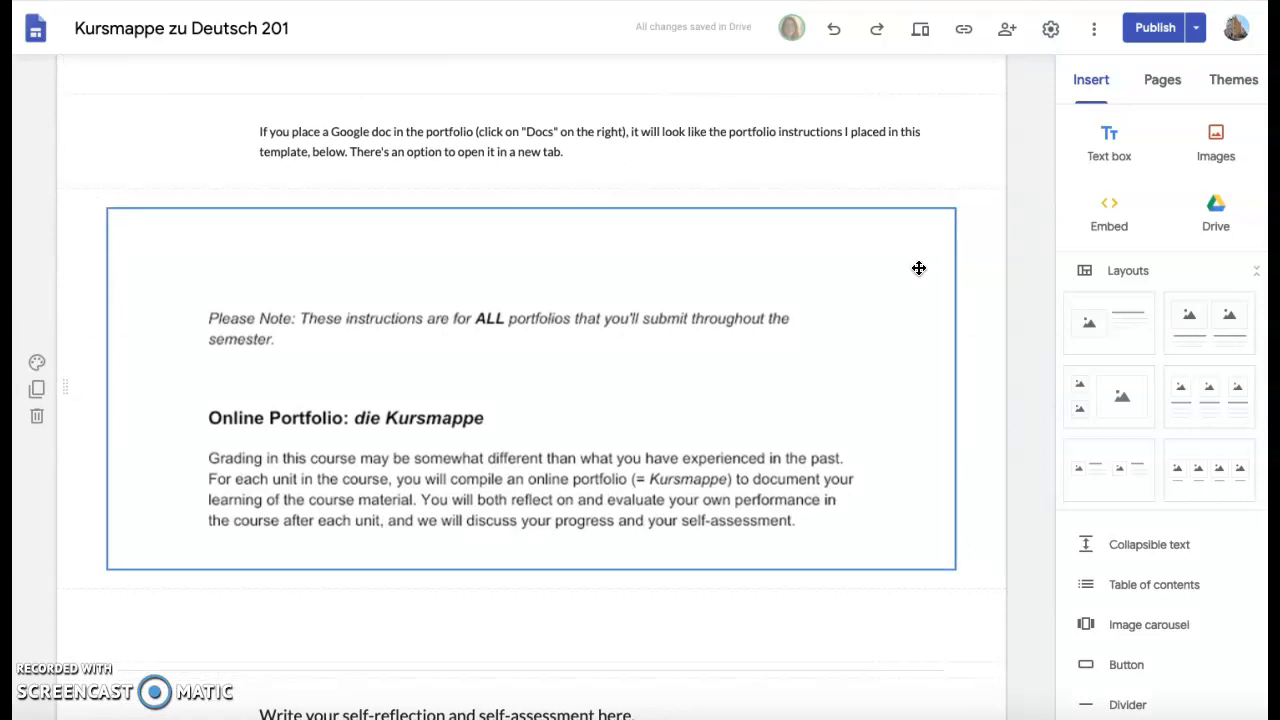
{"action": "left_click", "coordinate": [800, 333]}
{"action": "left_click", "coordinate": [892, 387]}
{"action": "scroll", "coordinate": [892, 387], "scroll_direction": "down", "scroll_amount": 1}
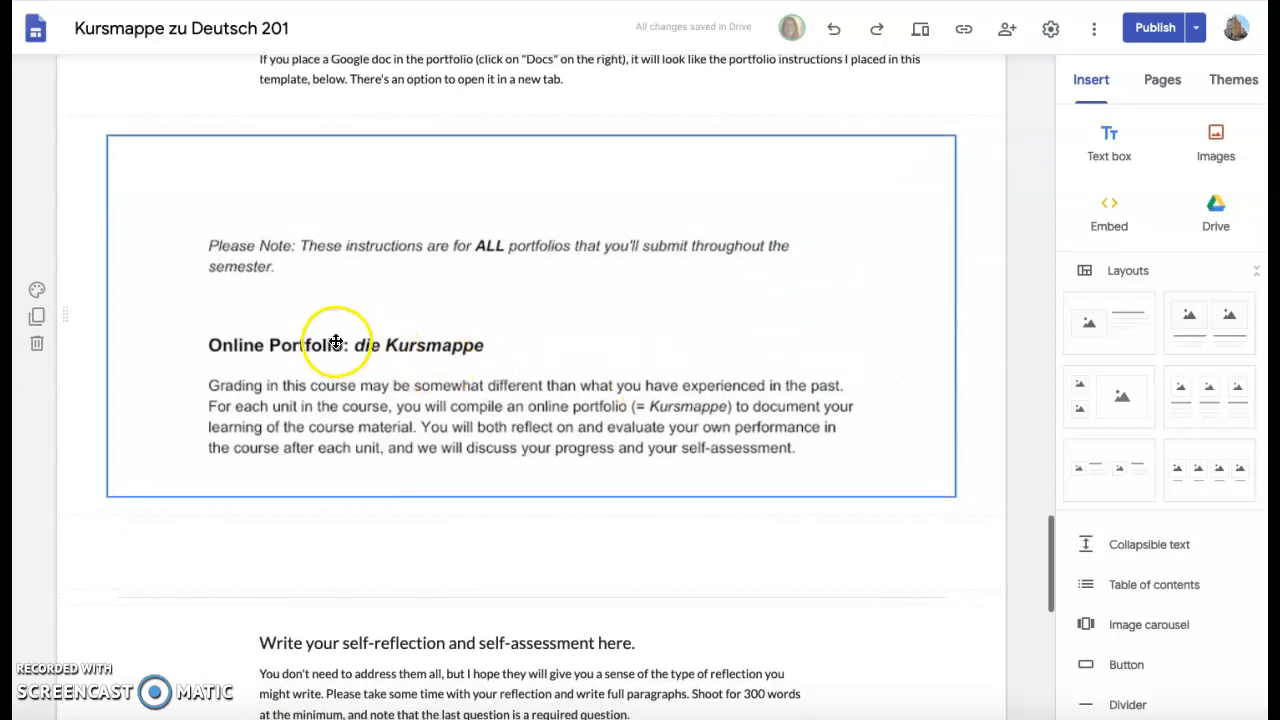
{"action": "scroll", "coordinate": [686, 306], "scroll_direction": "down", "scroll_amount": 2}
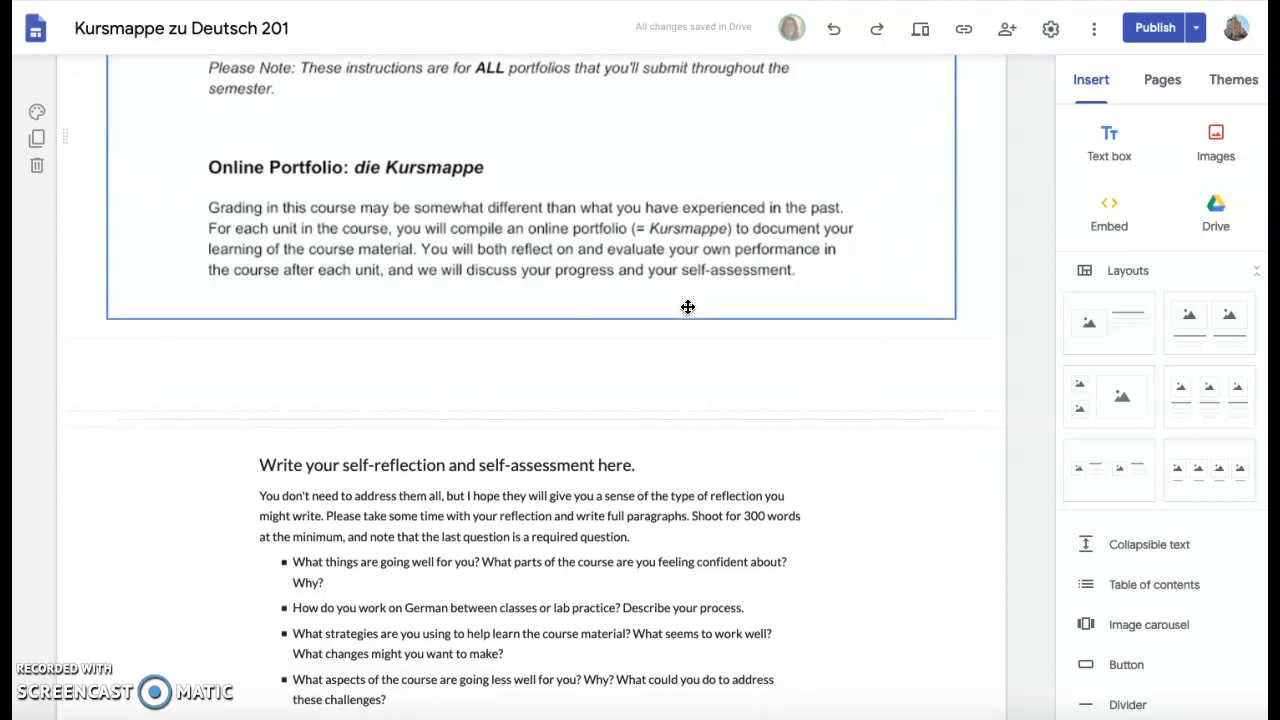
{"action": "scroll", "coordinate": [688, 306], "scroll_direction": "down", "scroll_amount": 2}
{"action": "scroll", "coordinate": [1141, 385], "scroll_direction": "down", "scroll_amount": 3}
{"action": "scroll", "coordinate": [1141, 385], "scroll_direction": "down", "scroll_amount": 1}
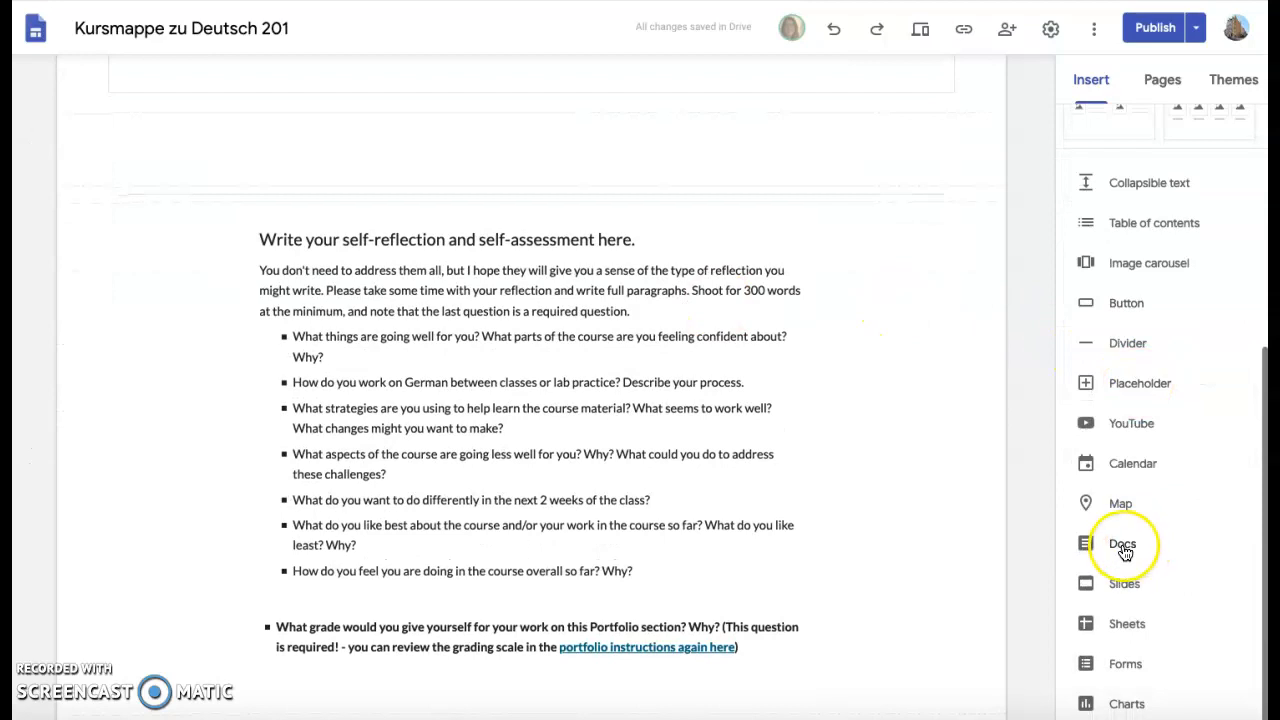
{"action": "scroll", "coordinate": [541, 290], "scroll_direction": "up", "scroll_amount": 1}
Embed the Portfolio Instructions Doc into the empty area below the existing embedded copy.
{"action": "left_click", "coordinate": [528, 289]}
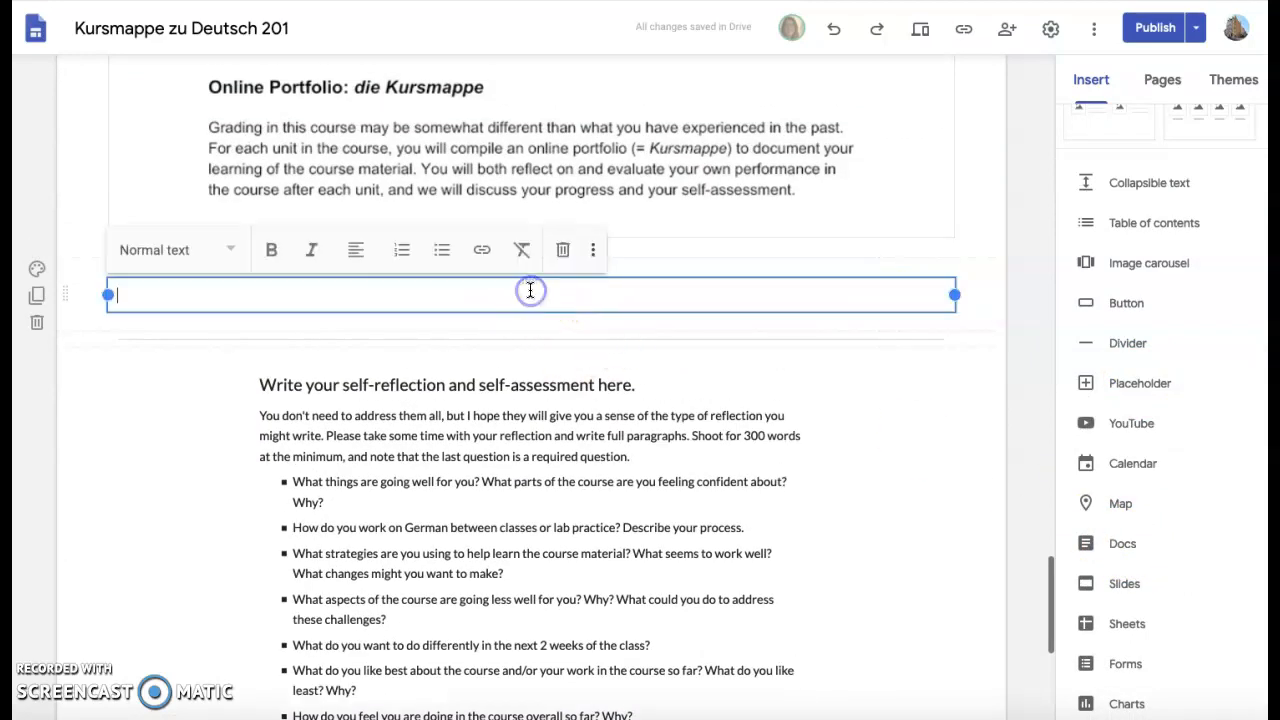
{"action": "left_click", "coordinate": [1122, 545]}
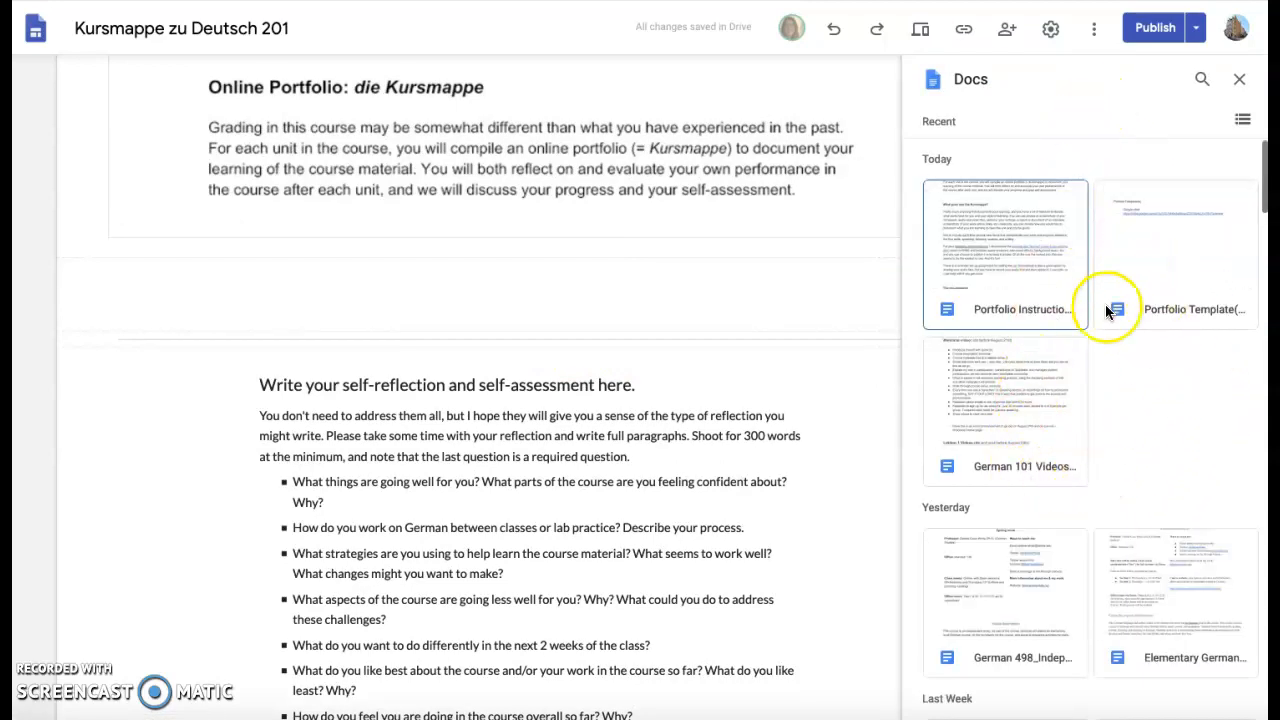
{"action": "scroll", "coordinate": [1106, 315], "scroll_direction": "down", "scroll_amount": 5}
{"action": "scroll", "coordinate": [1106, 321], "scroll_direction": "down", "scroll_amount": 6}
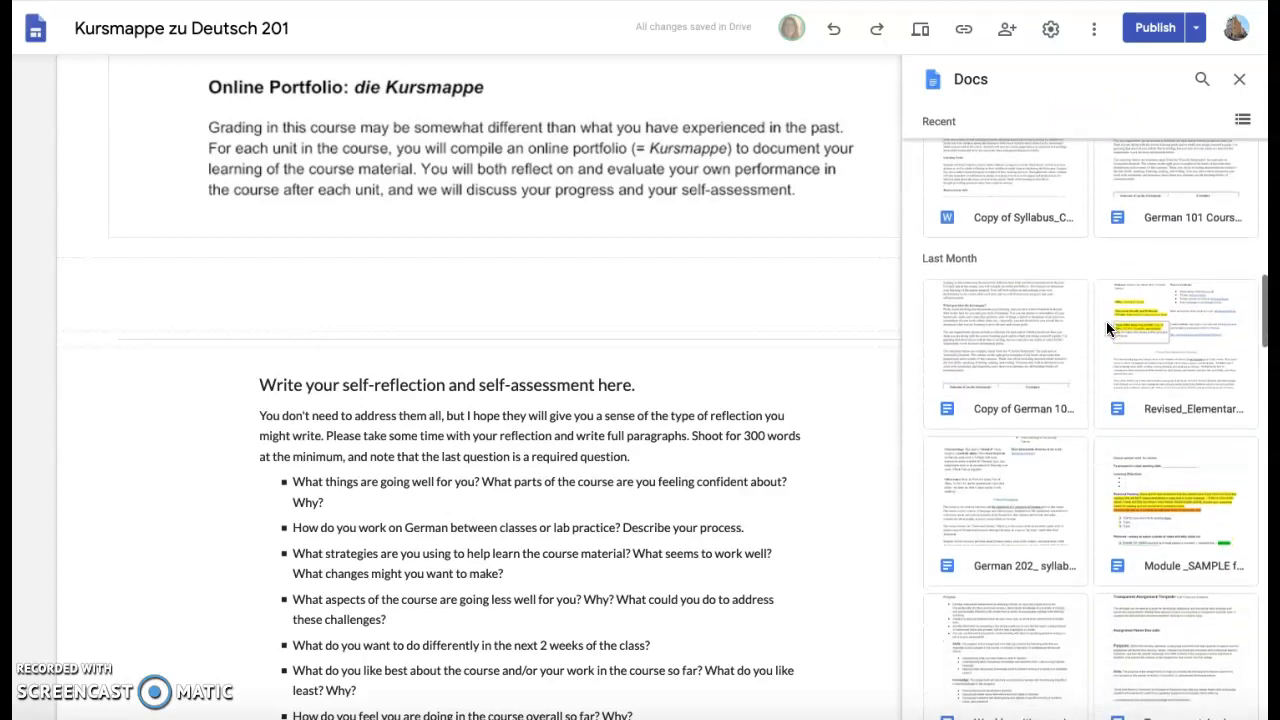
{"action": "scroll", "coordinate": [1106, 325], "scroll_direction": "down", "scroll_amount": 4}
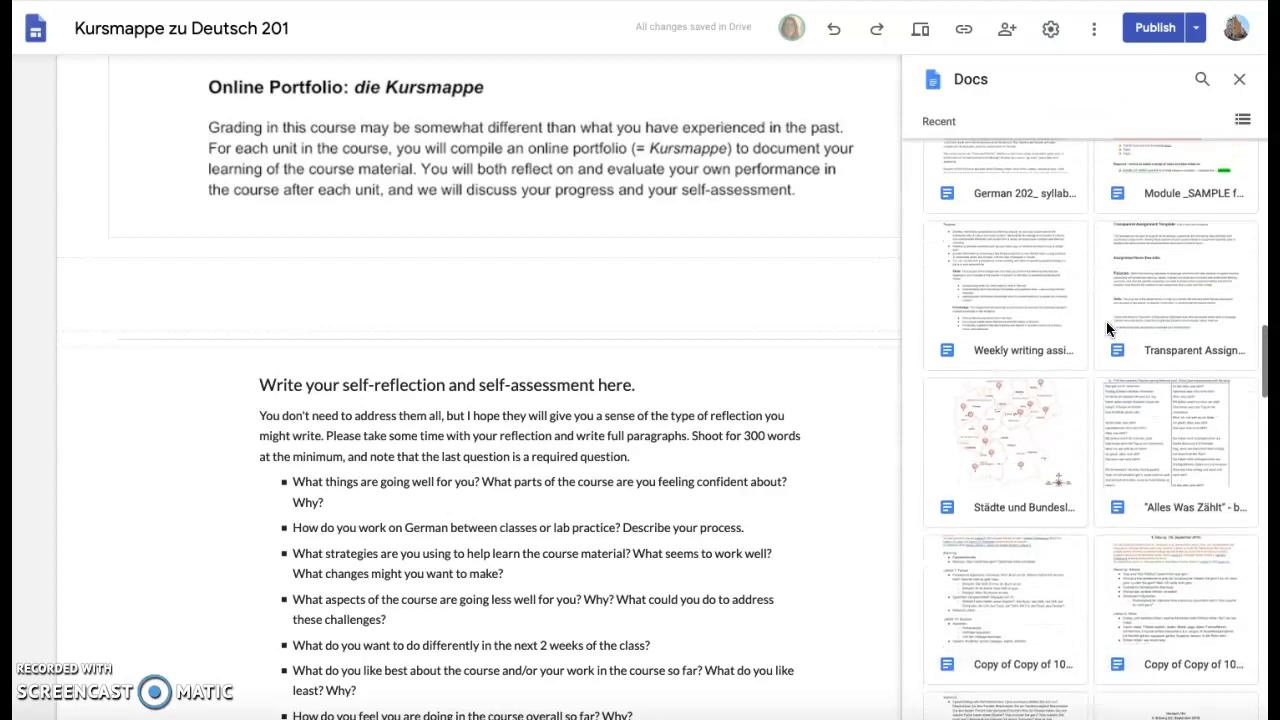
{"action": "scroll", "coordinate": [1098, 348], "scroll_direction": "up", "scroll_amount": 8}
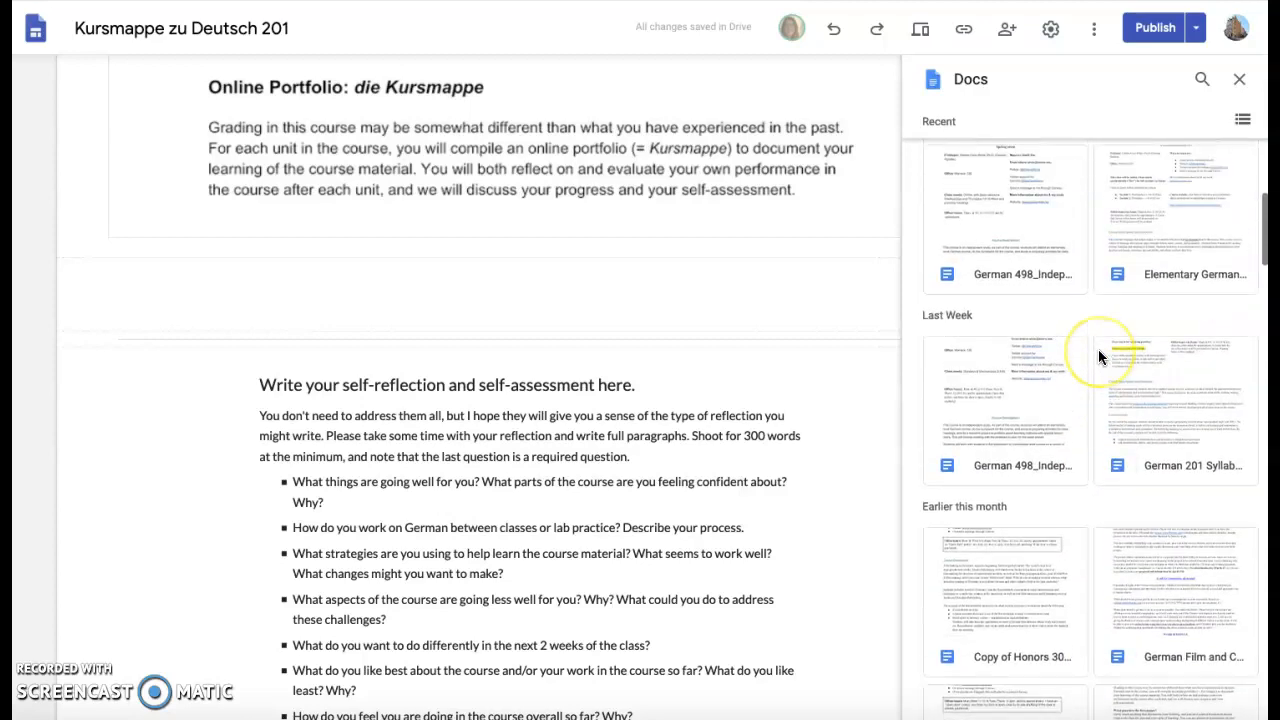
{"action": "scroll", "coordinate": [1098, 349], "scroll_direction": "up", "scroll_amount": 4}
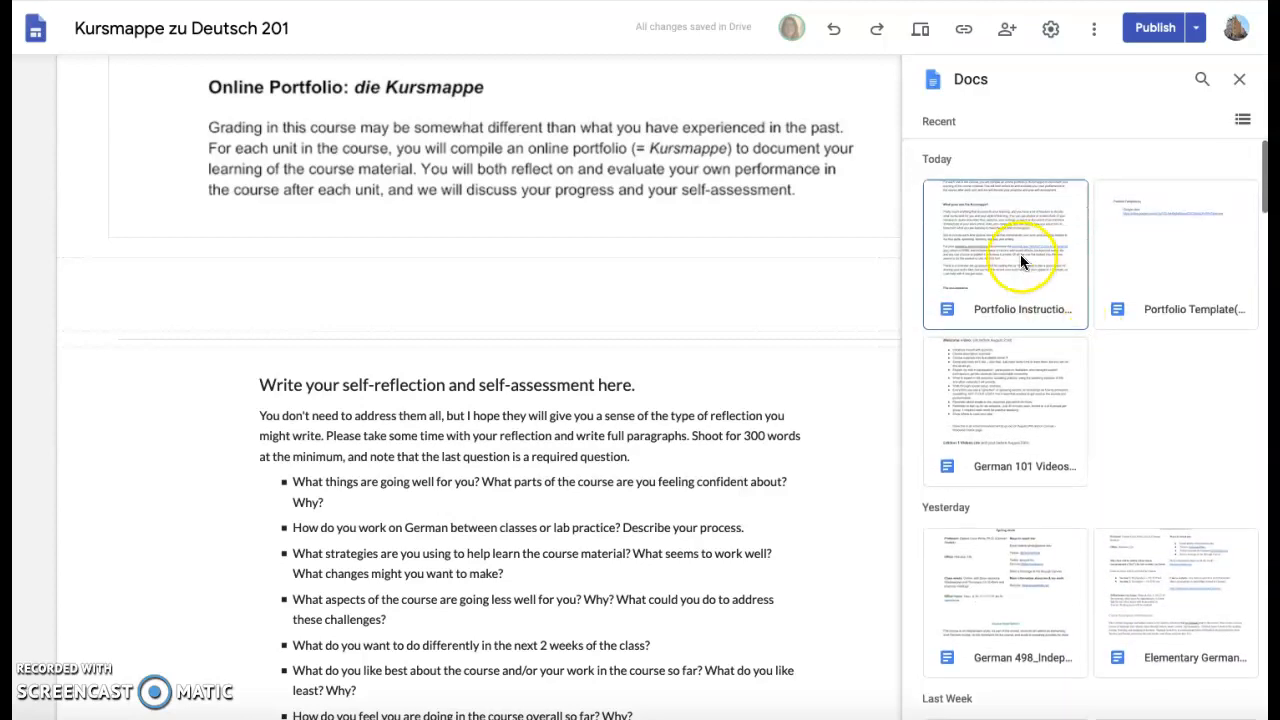
{"action": "left_click", "coordinate": [1020, 258]}
{"action": "left_click", "coordinate": [1222, 710]}
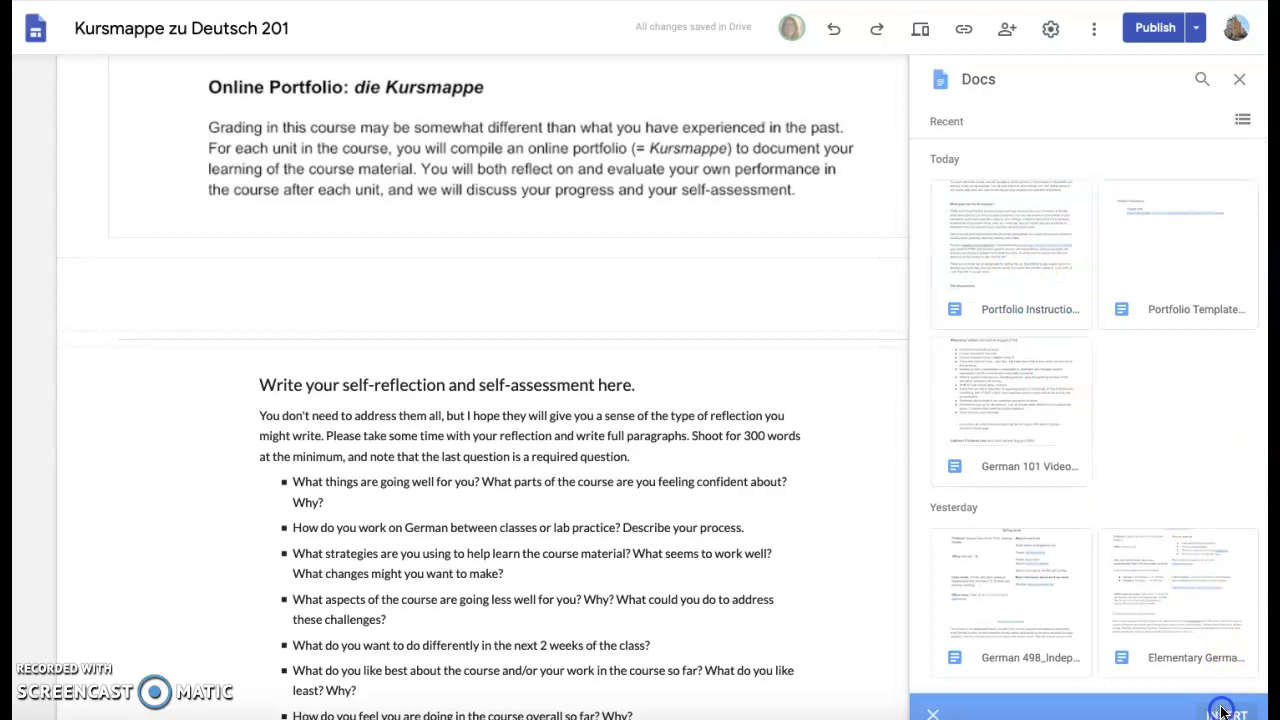
{"action": "scroll", "coordinate": [965, 514], "scroll_direction": "up", "scroll_amount": 2}
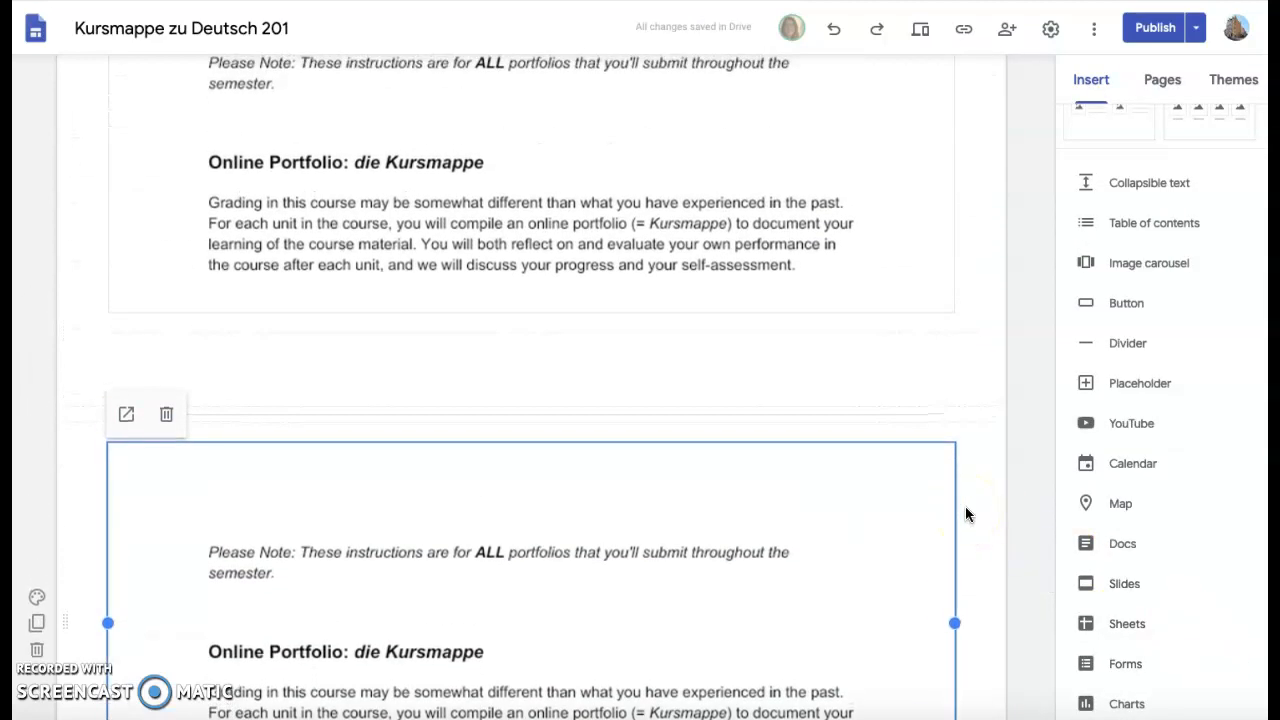
{"action": "scroll", "coordinate": [966, 514], "scroll_direction": "up", "scroll_amount": 1}
{"action": "scroll", "coordinate": [966, 514], "scroll_direction": "up", "scroll_amount": 1}
{"action": "scroll", "coordinate": [966, 514], "scroll_direction": "up", "scroll_amount": 12}
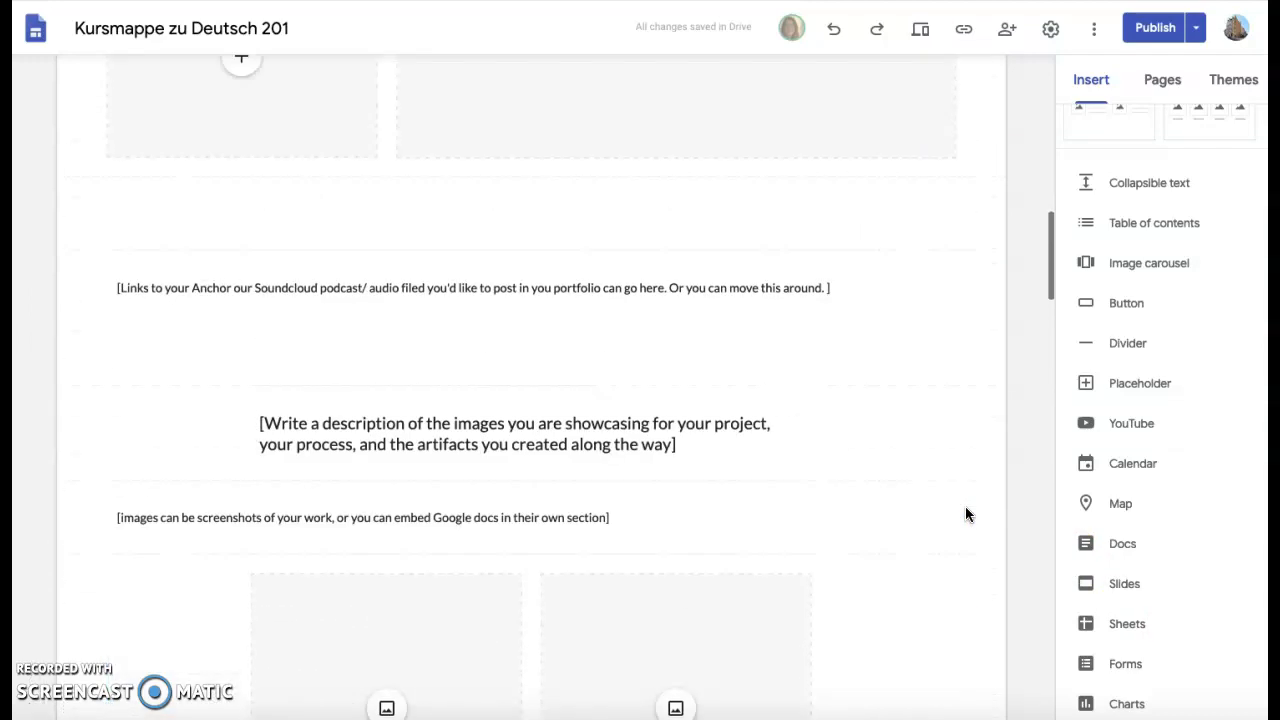
{"action": "scroll", "coordinate": [966, 514], "scroll_direction": "up", "scroll_amount": 6}
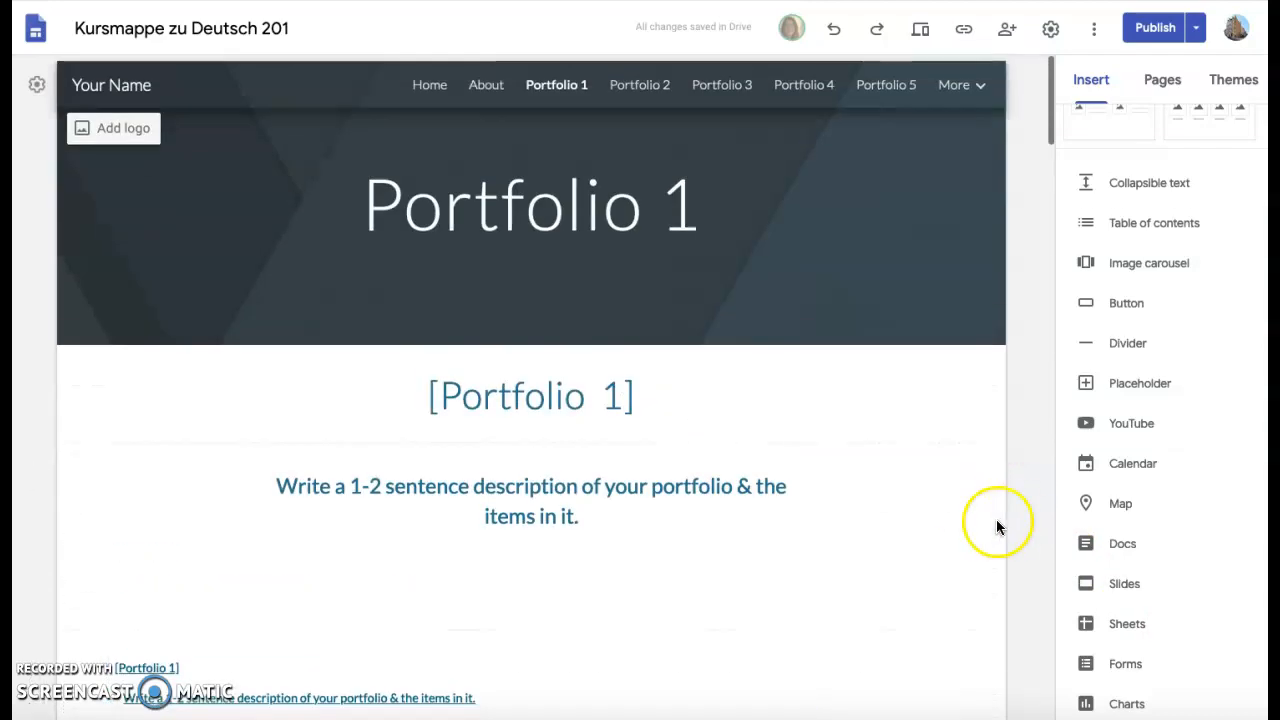